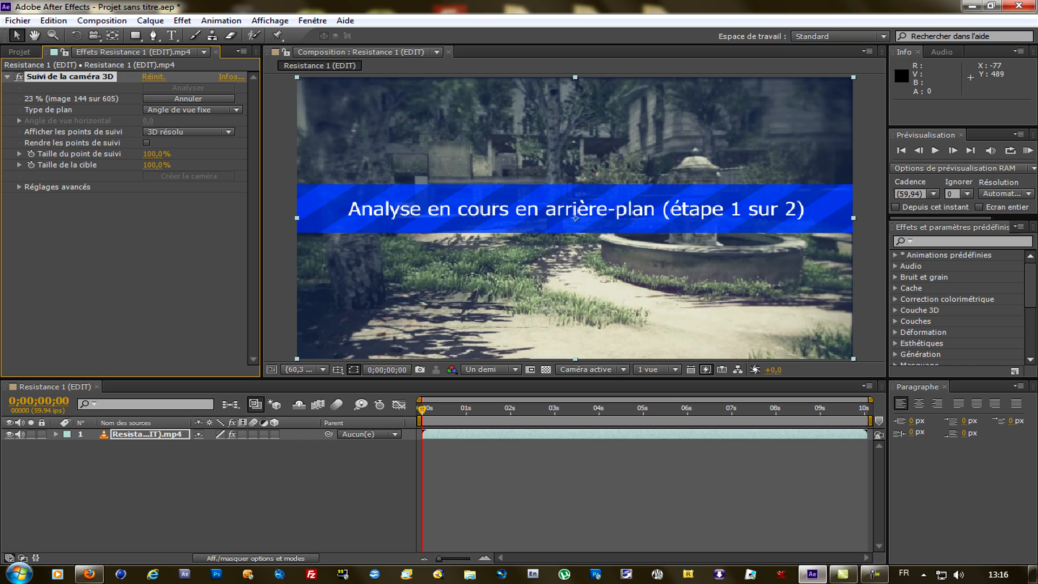
left_click(18, 21)
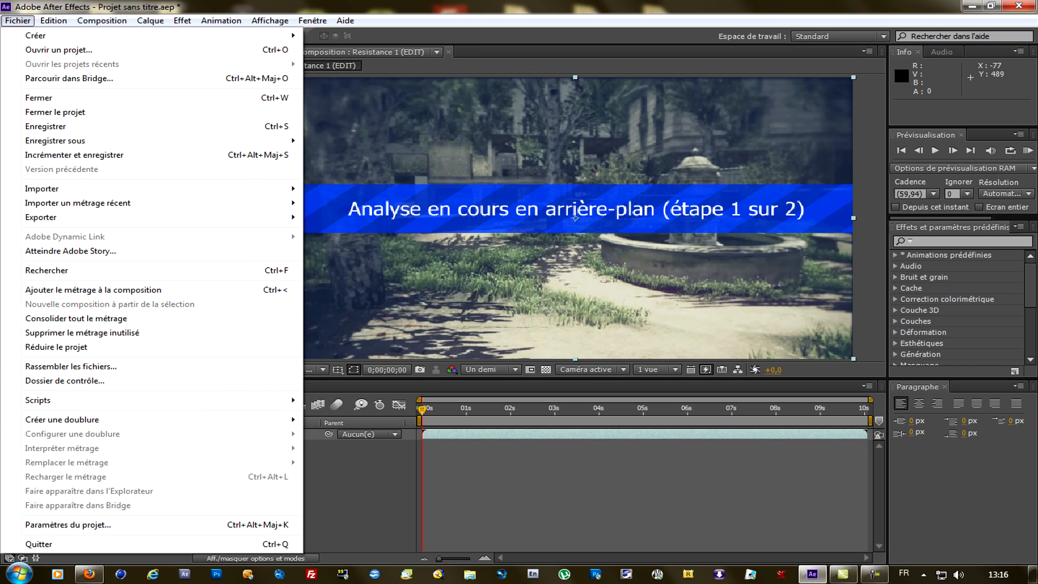
mouse_move(216, 217)
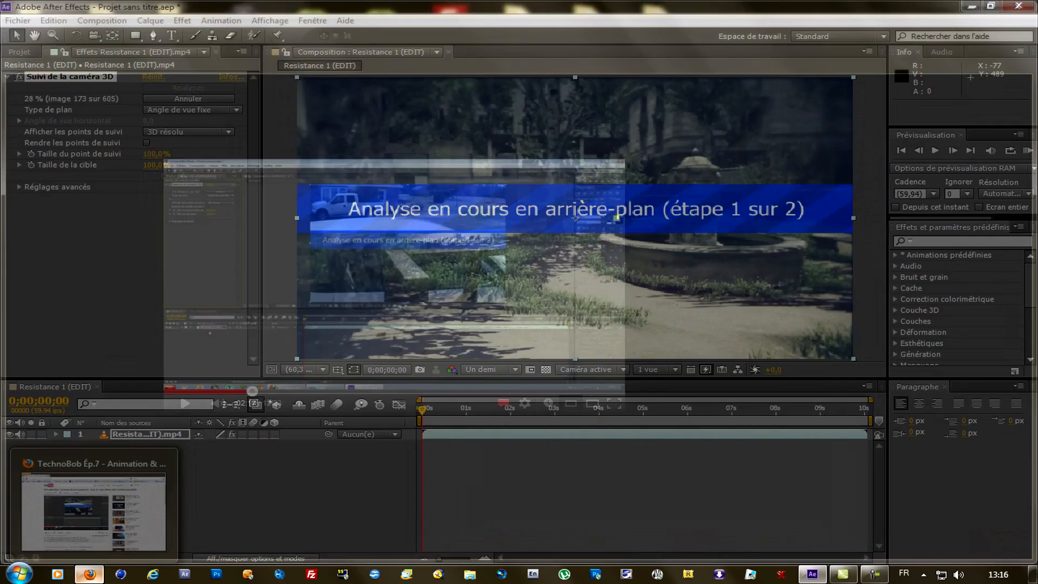
Switch to Firefox, search the web for "maxon" and open the MAXON home page.
left_click(89, 574)
left_click(873, 43)
type("maxon")
key("Return")
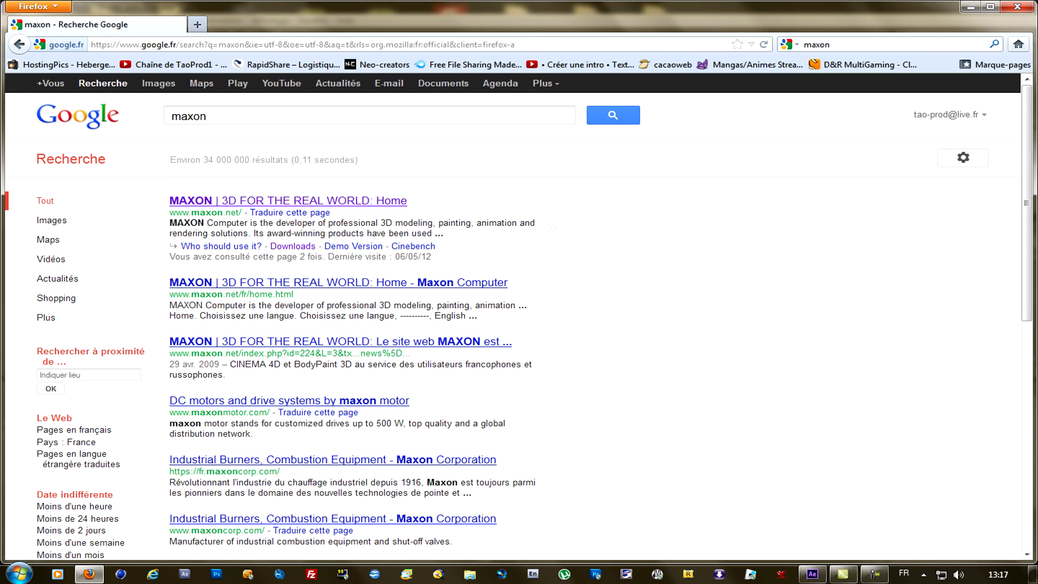
left_click(286, 200)
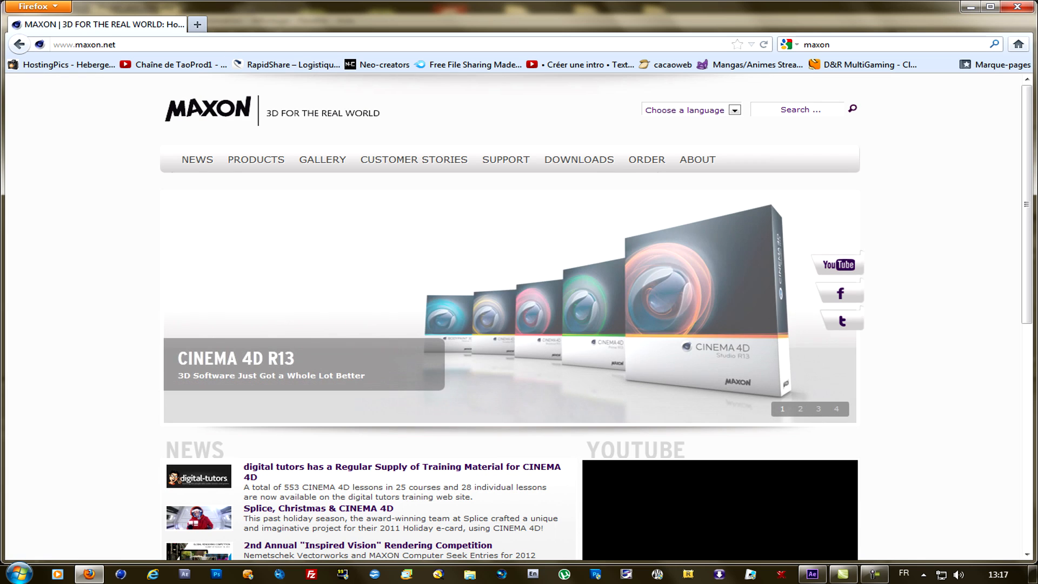
Open the Plugins page among MAXON's download updates to see the After Effects and CINEMA 4D connection plugins.
mouse_move(579, 160)
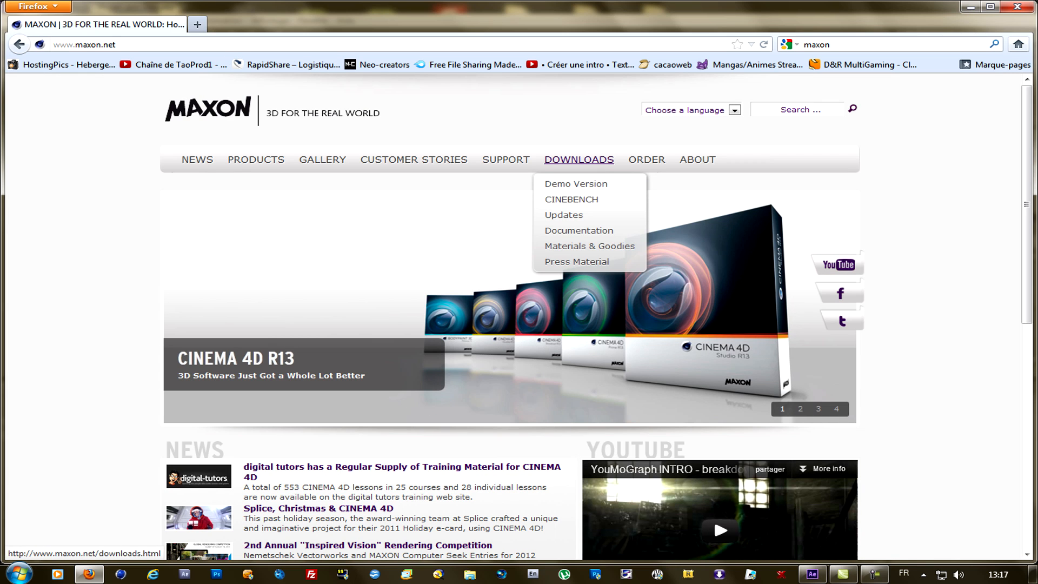
left_click(564, 215)
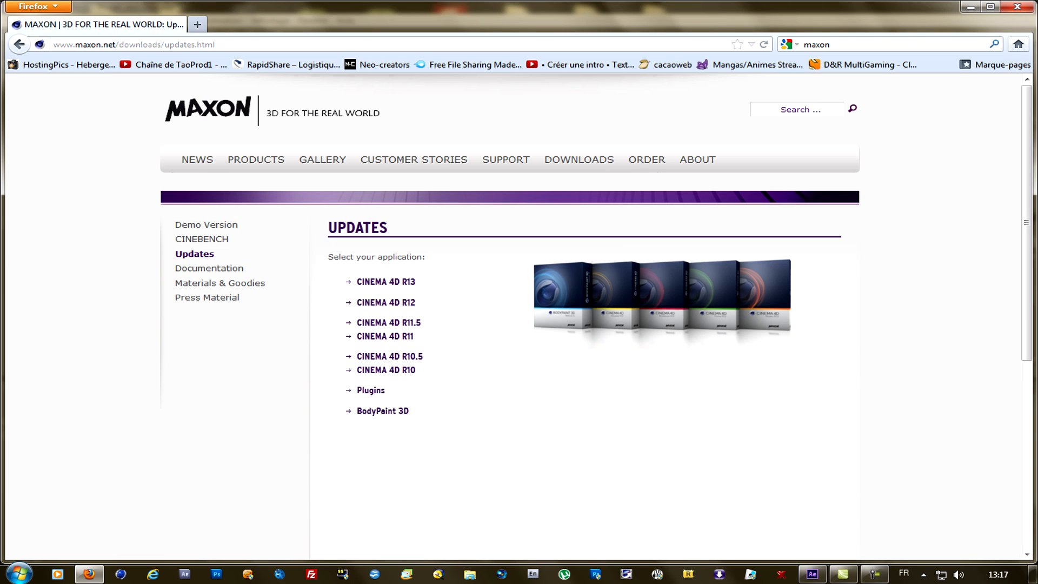
left_click(371, 390)
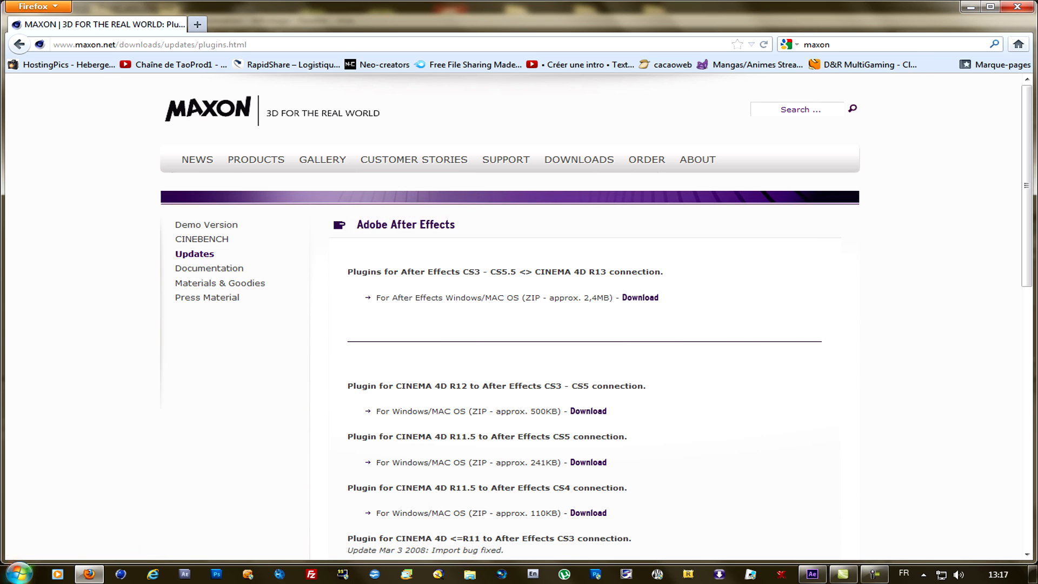
Browse in Windows Explorer to the Adobe folder inside Programmes on the Acer (C:) drive.
left_click(19, 573)
left_click(284, 234)
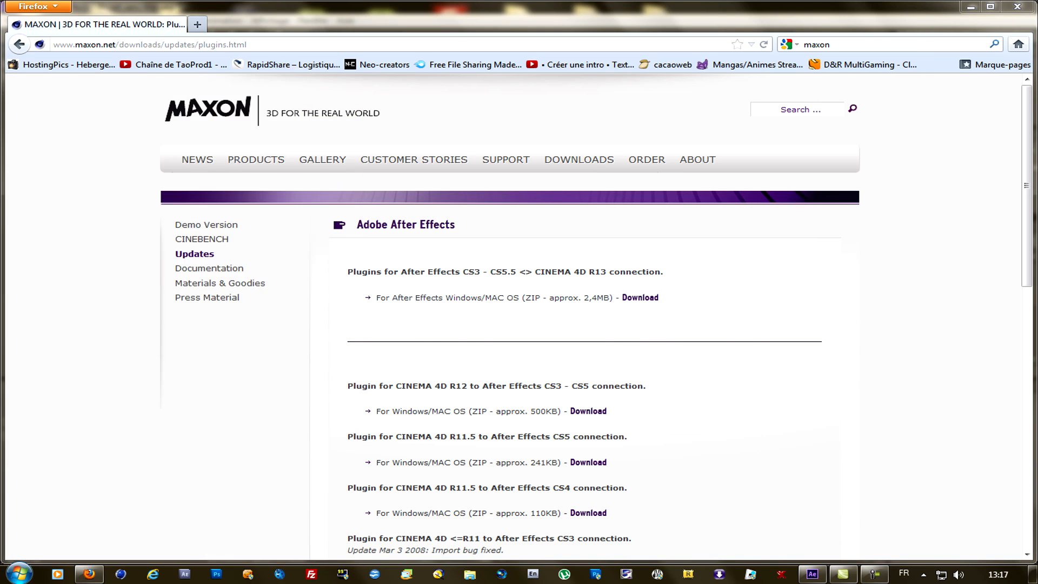
double_click(221, 107)
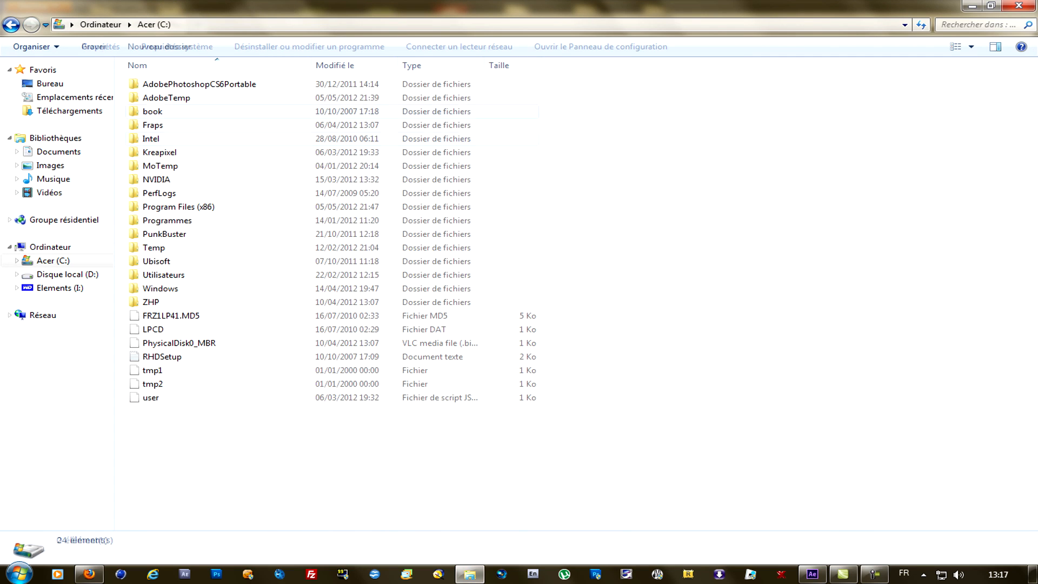
left_click(184, 220)
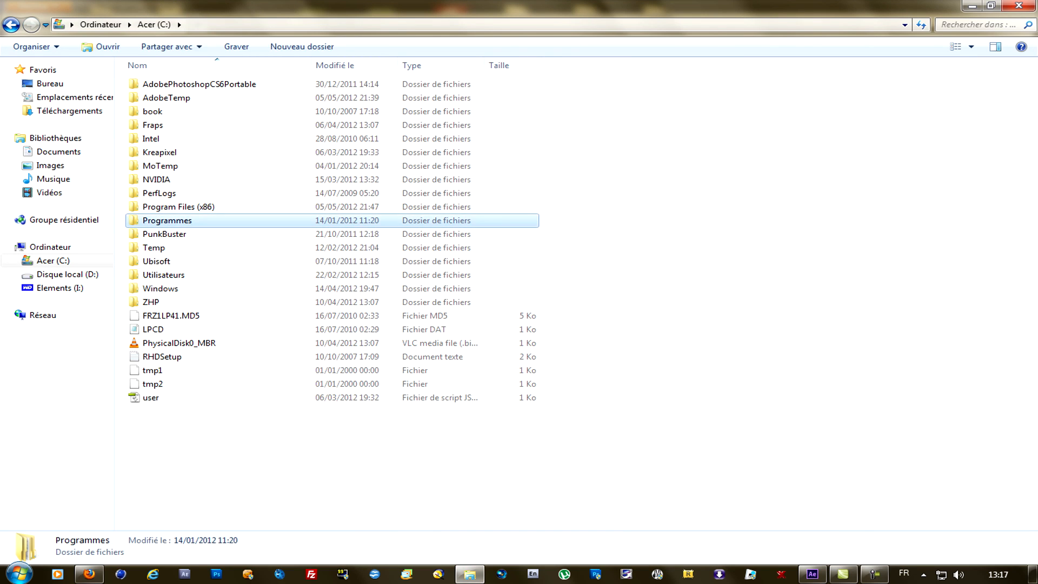
double_click(184, 221)
double_click(184, 111)
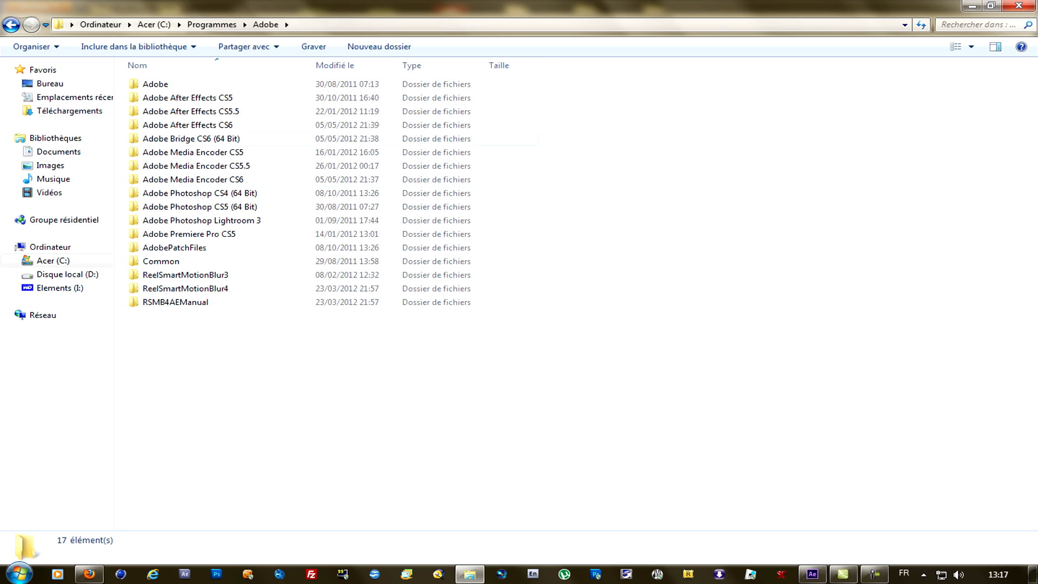
Open Adobe After Effects CS6's Support Files\Plug-ins folder, highlight C4DExporter and Cinema4DAE, and close the file window.
double_click(187, 124)
double_click(167, 83)
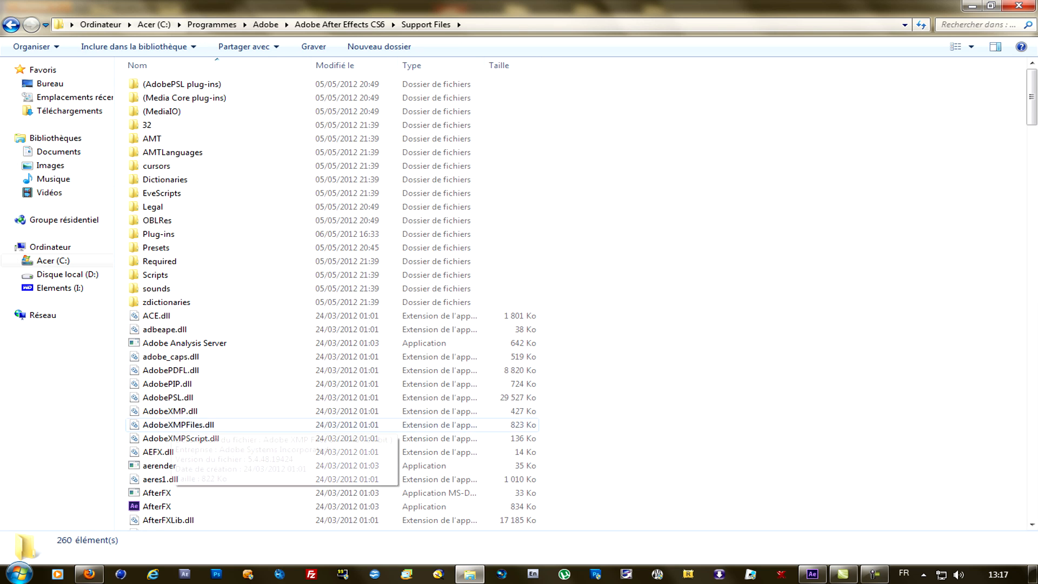
double_click(158, 234)
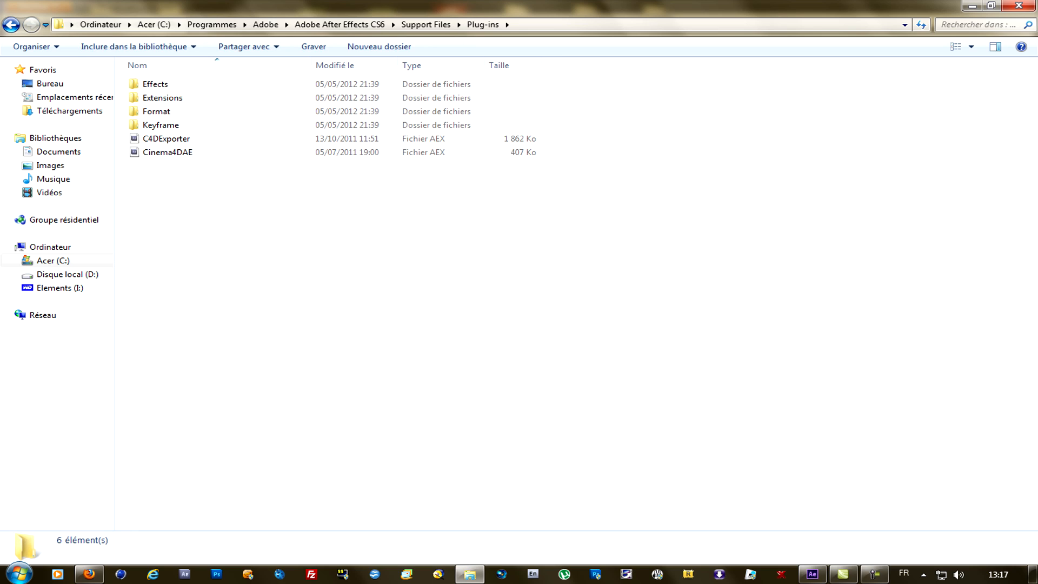
left_click_drag(558, 155, 135, 135)
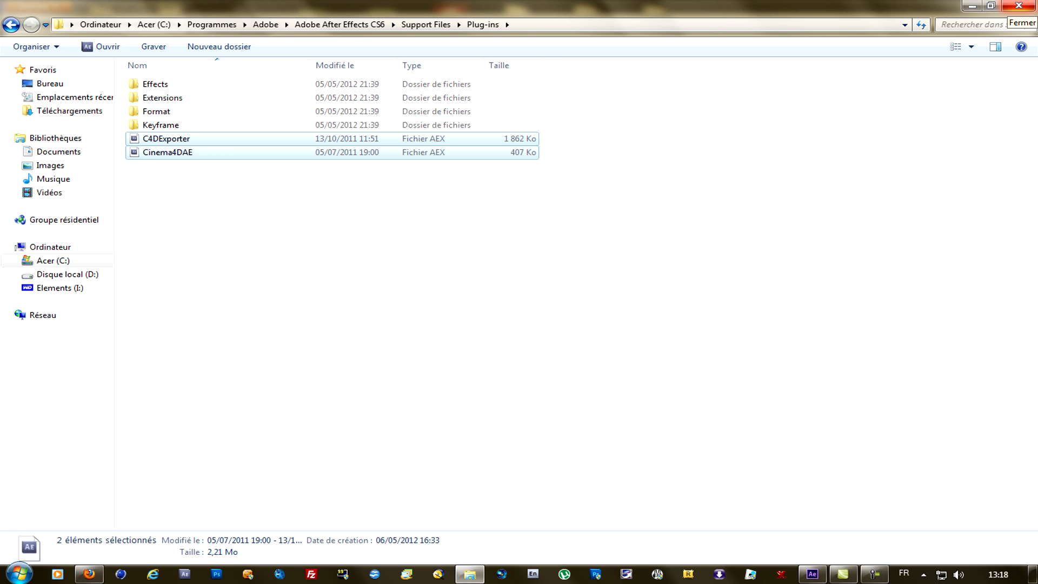
left_click(1019, 6)
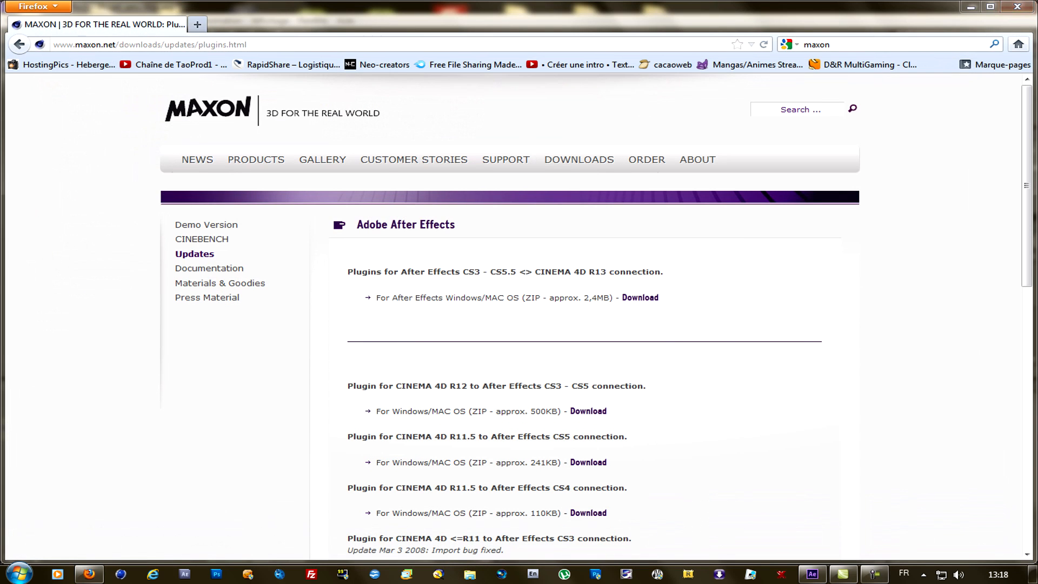
Return to After Effects, play the tracked clip and set the current time to 0;00;04;58.
left_click(971, 6)
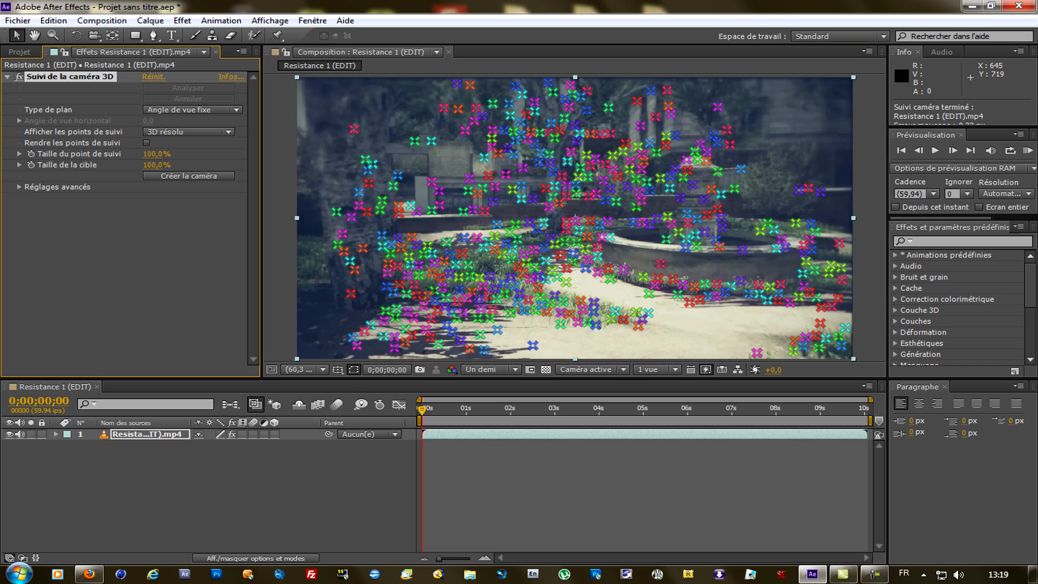
key("space")
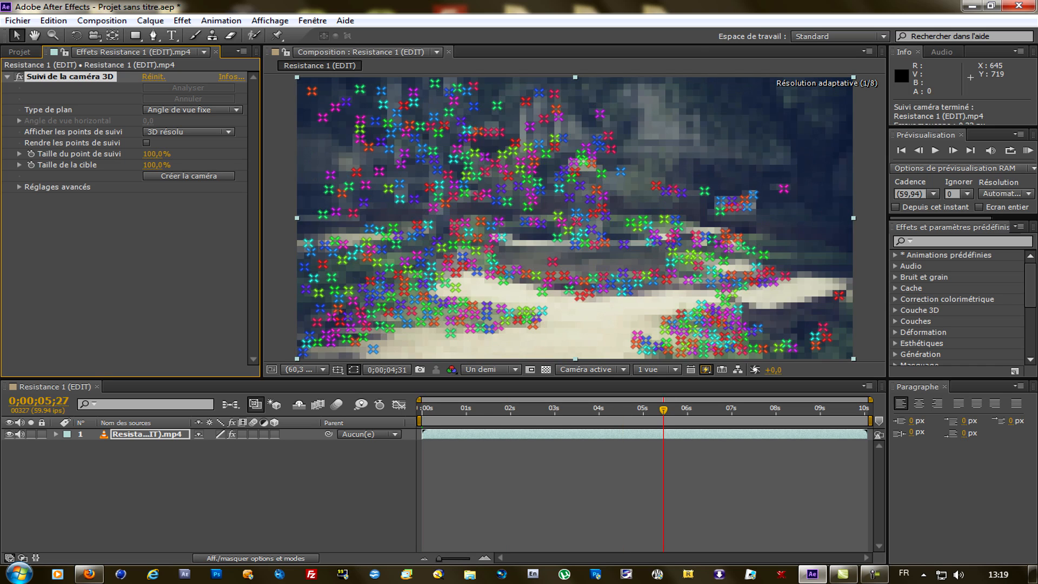
left_click_drag(642, 410, 641, 410)
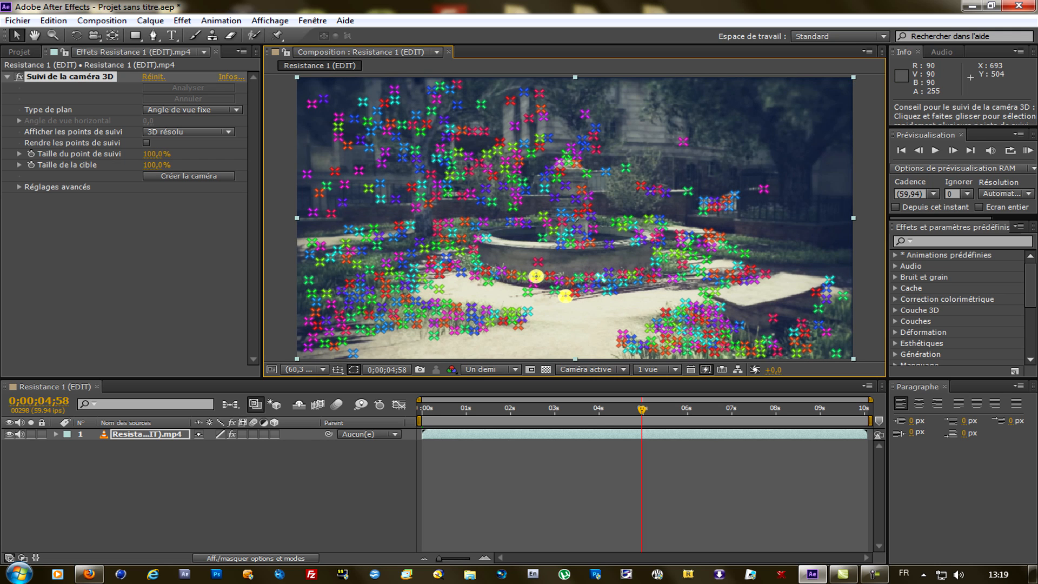
Select three track points along the base of the fountain and create a text and camera from them.
left_click(600, 277, "shift")
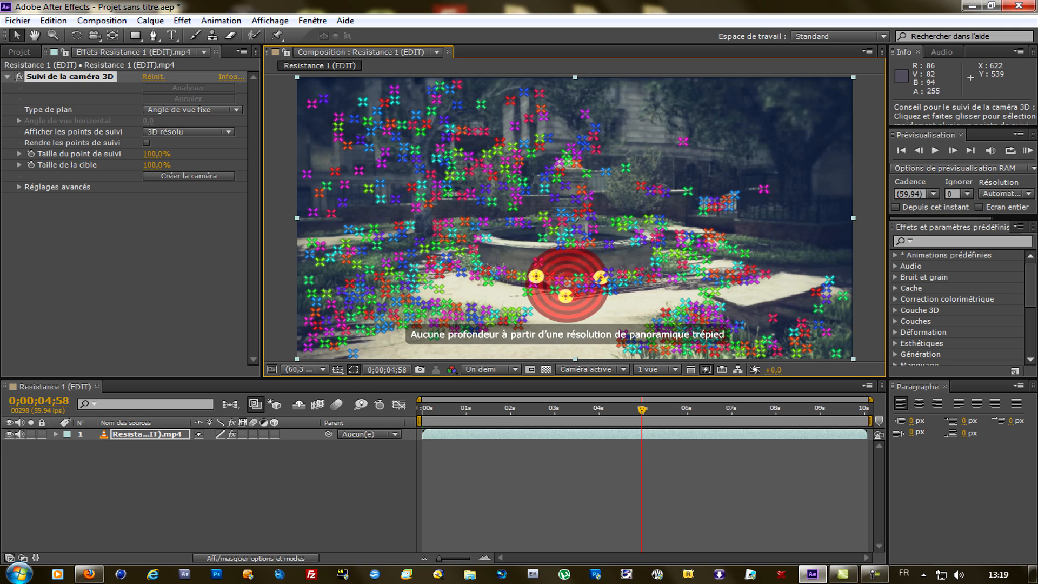
right_click(567, 279)
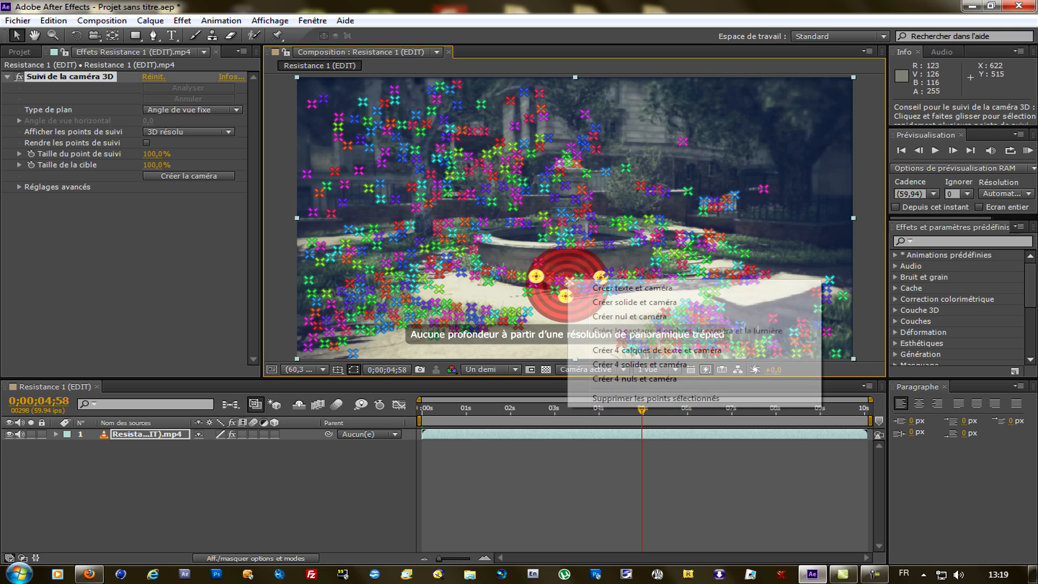
right_click(562, 289)
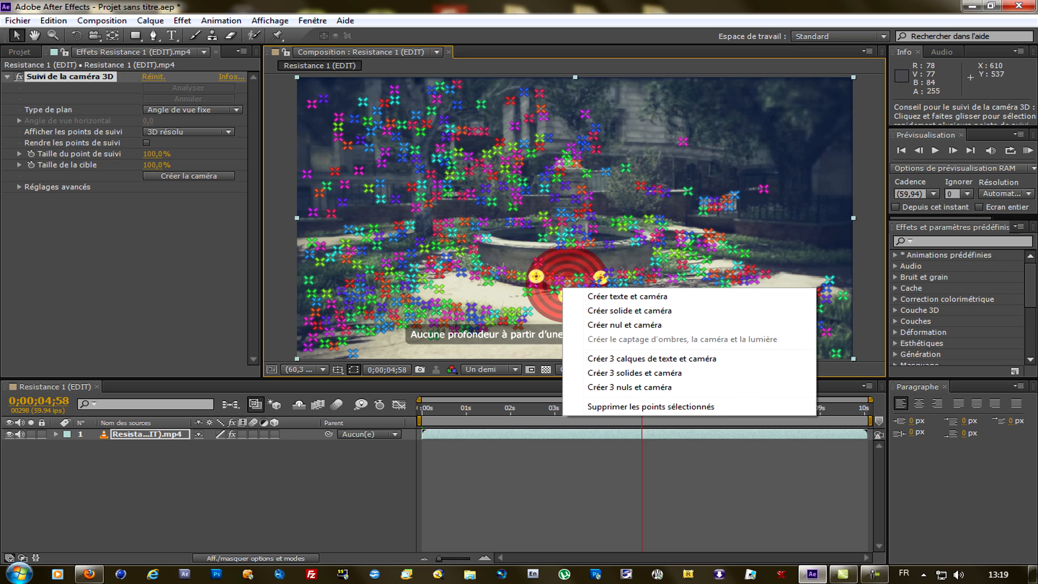
right_click(563, 285)
right_click(573, 256)
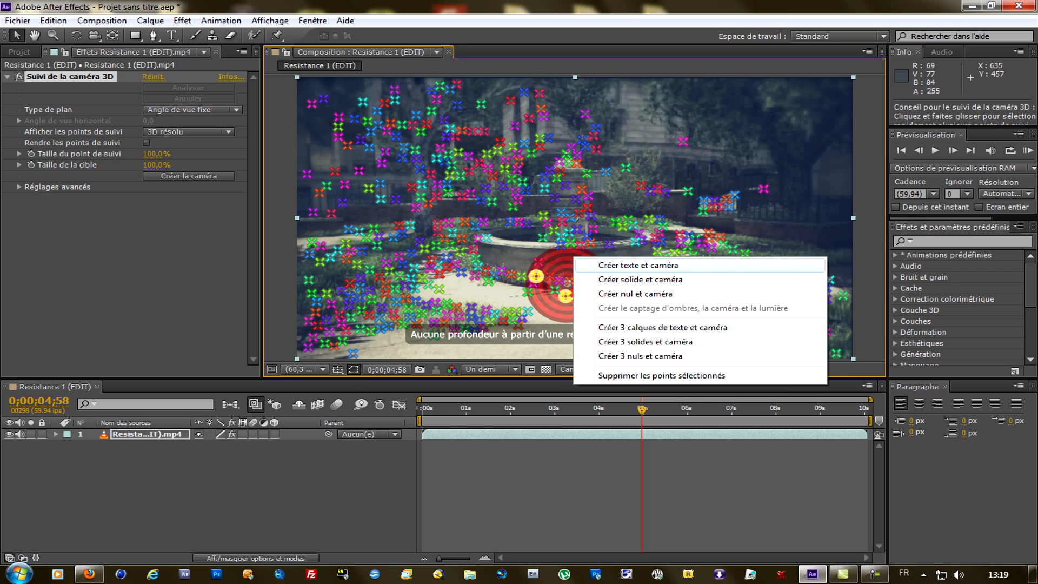
left_click(638, 265)
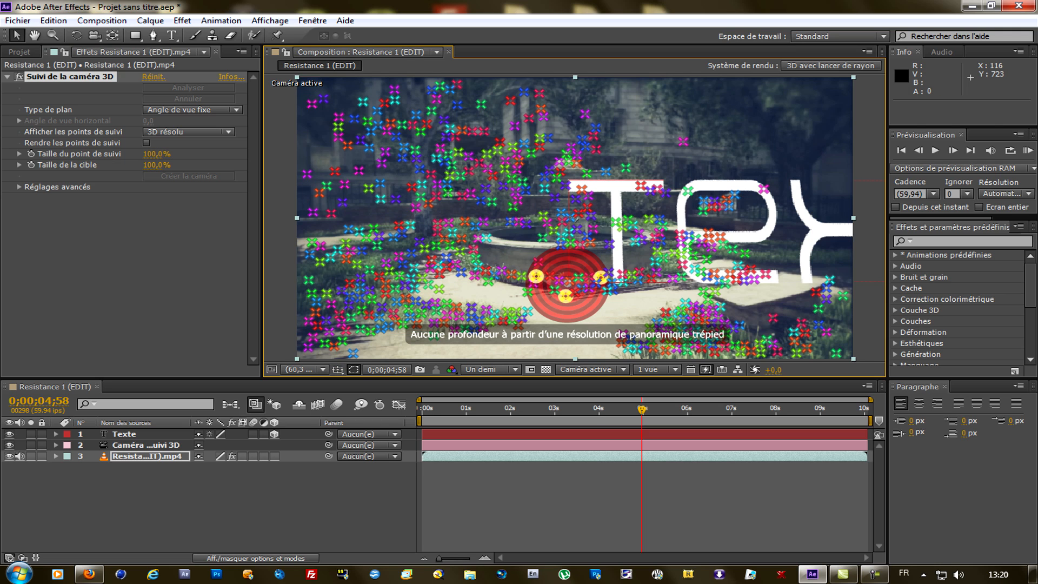
Reduce the Texte layer's font size to 7 px and return to the Selection tool.
double_click(124, 434)
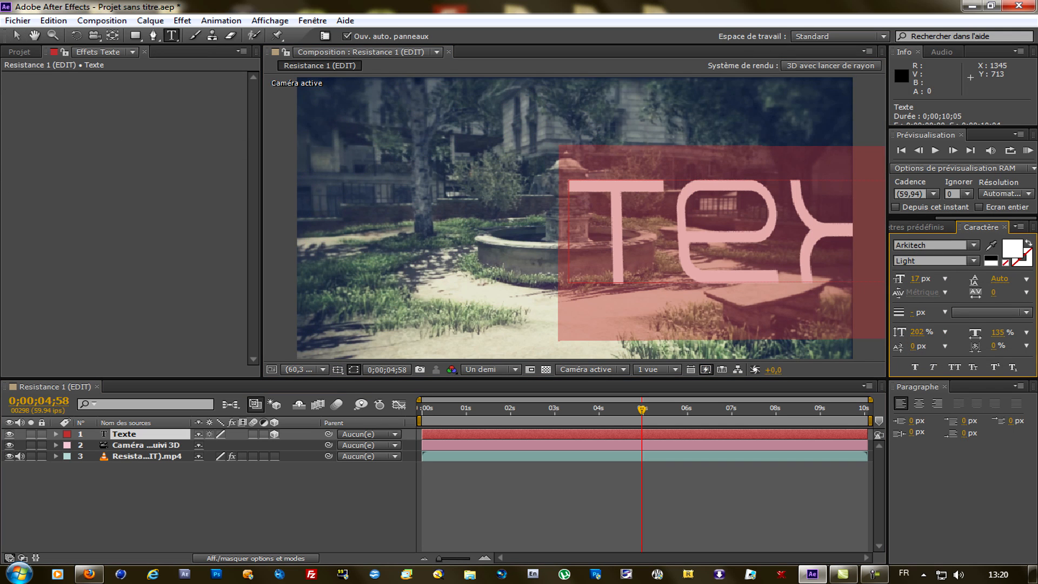
left_click_drag(914, 279, 911, 278)
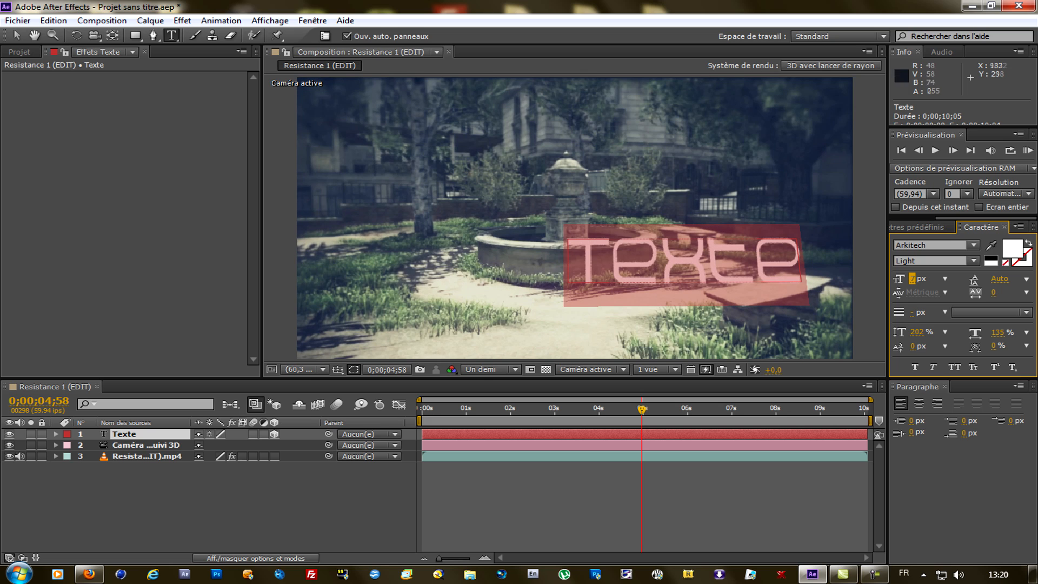
left_click(16, 35)
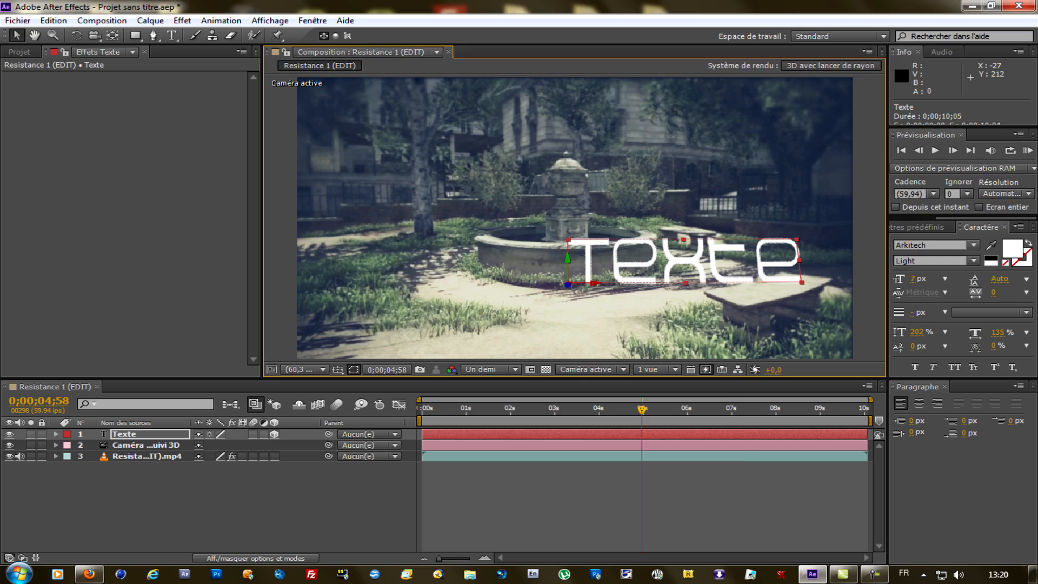
Review the rendering system choices in the composition's advanced settings, keeping 3D avec lancer de rayon.
key("ctrl+k")
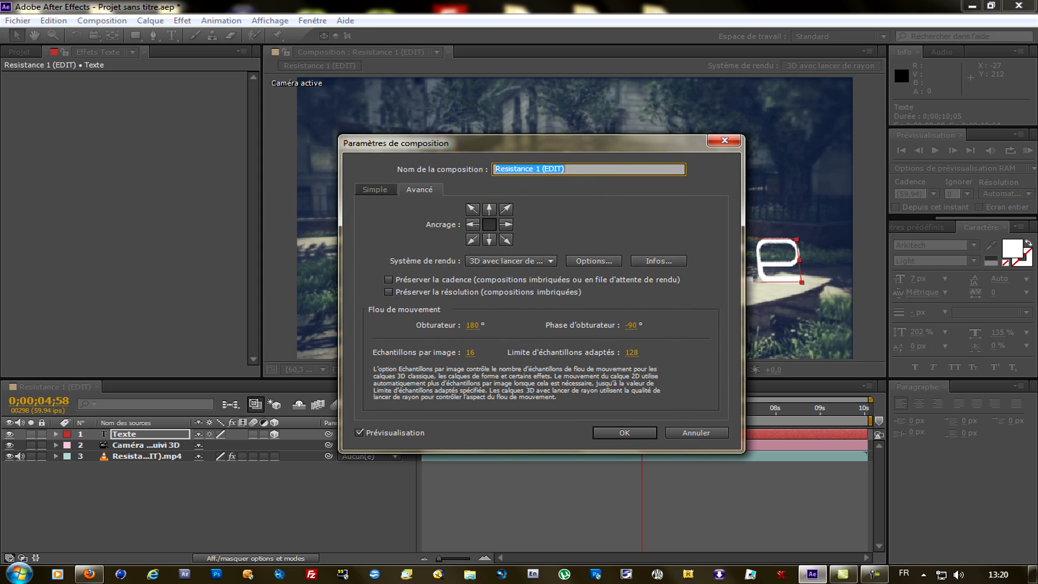
left_click(511, 261)
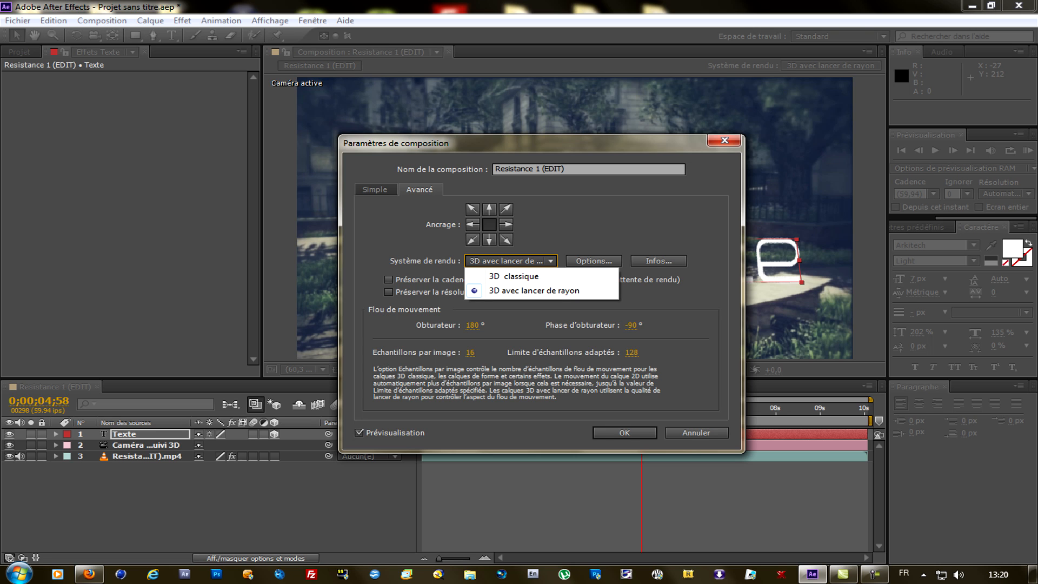
left_click(624, 433)
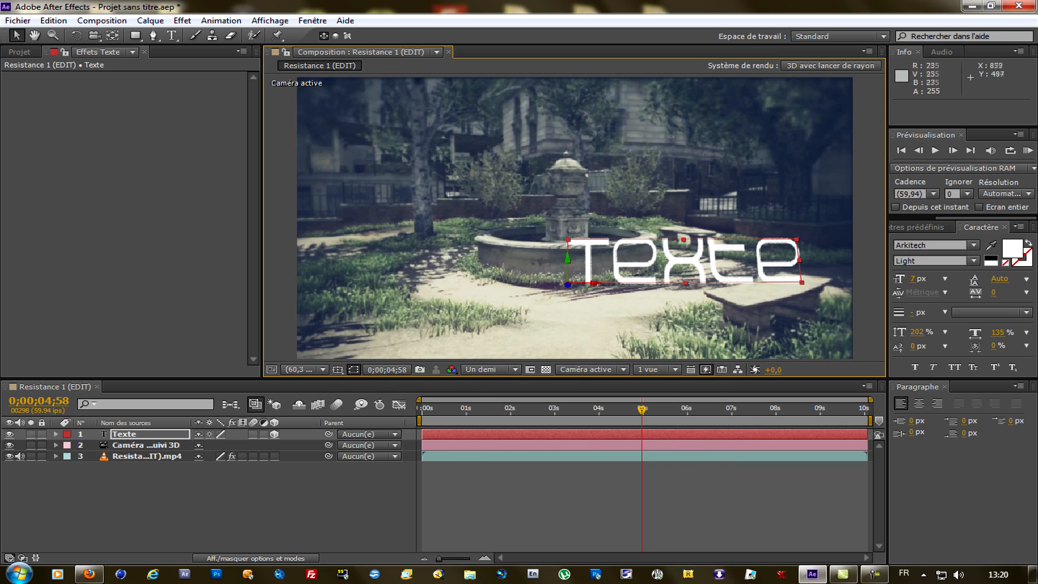
Rotate the Texte layer to an orientation of about 343.7°, 19°, 7° and set the composition view's resolution to Intégrale.
left_click(76, 35)
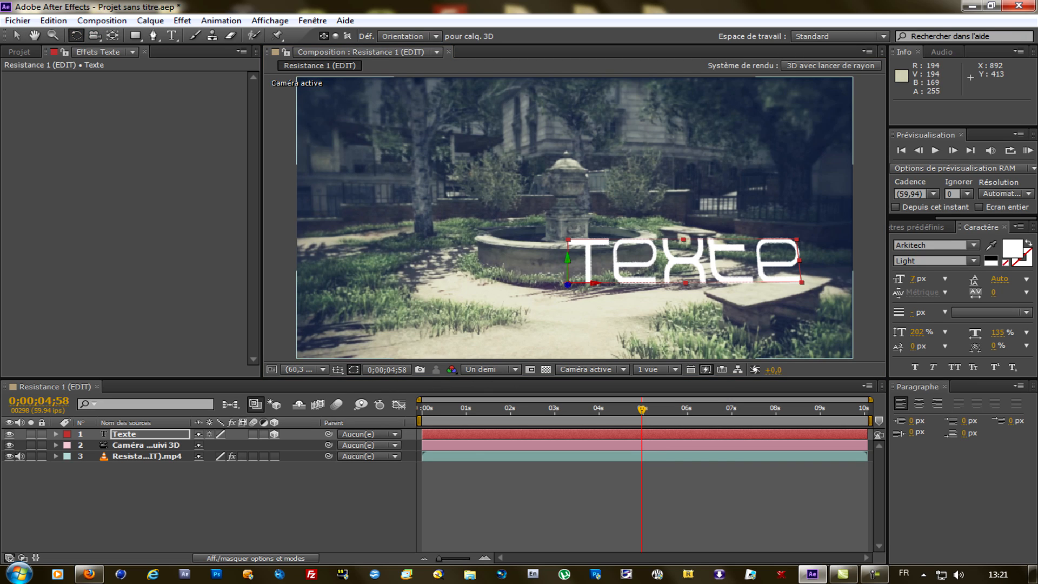
left_click_drag(555, 197, 550, 148)
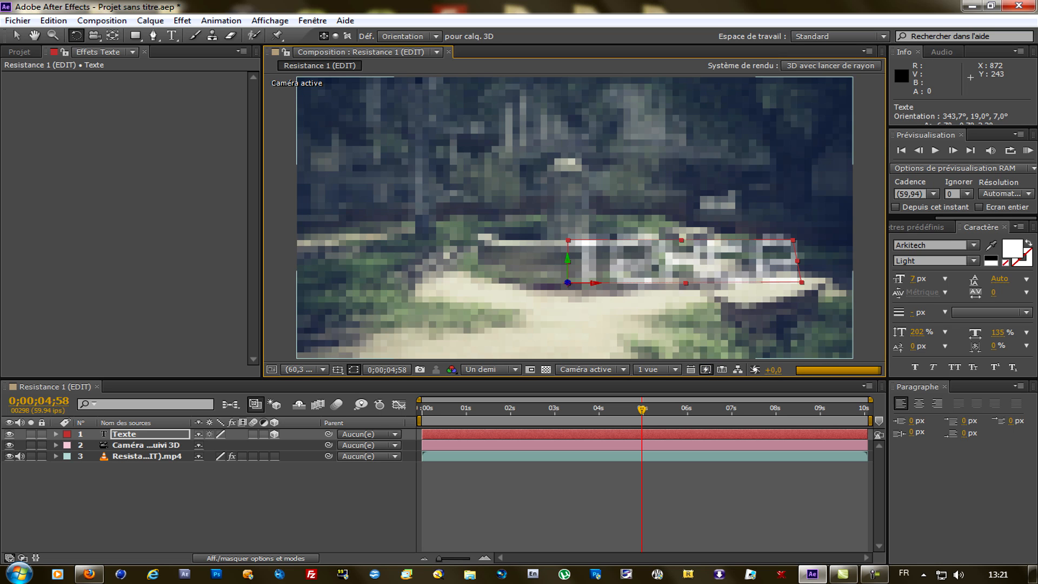
left_click(489, 370)
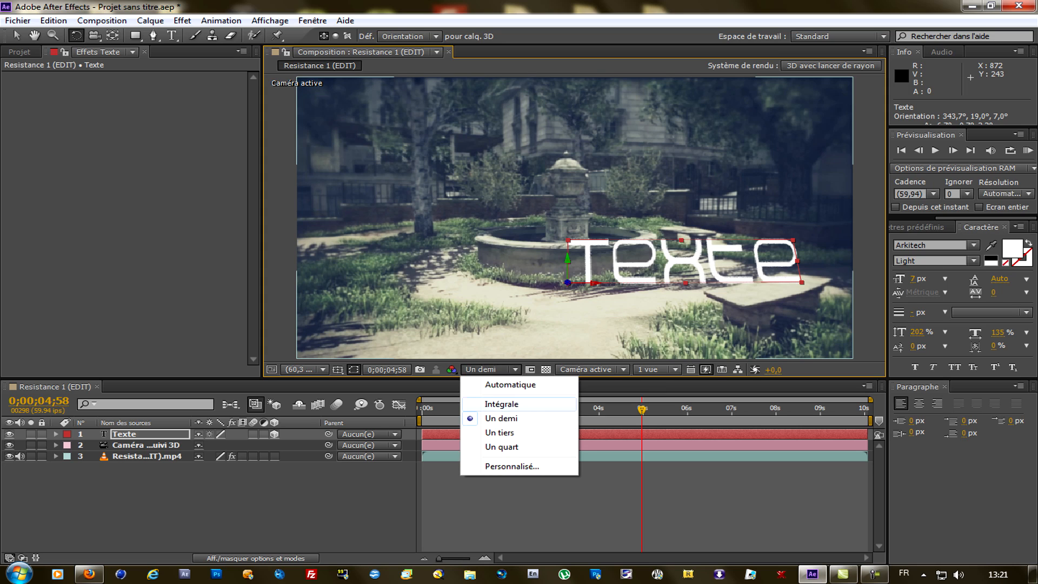
left_click(487, 404)
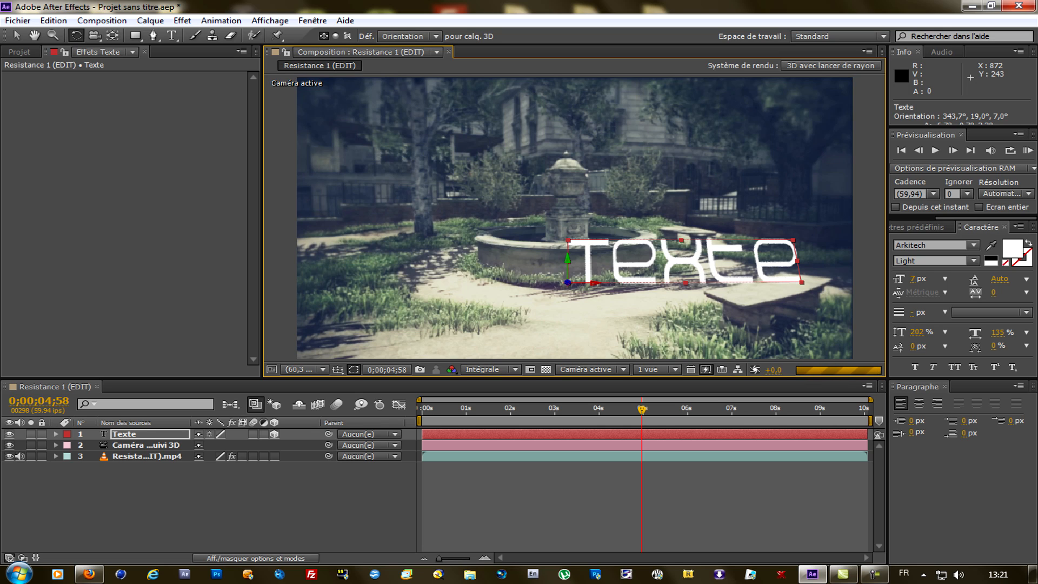
left_click(16, 36)
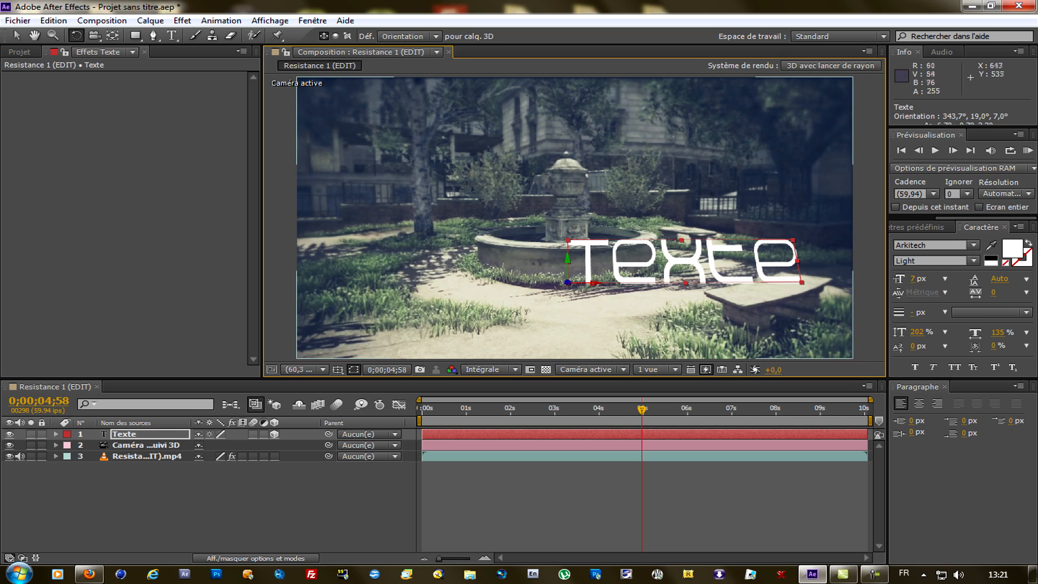
left_click(16, 35)
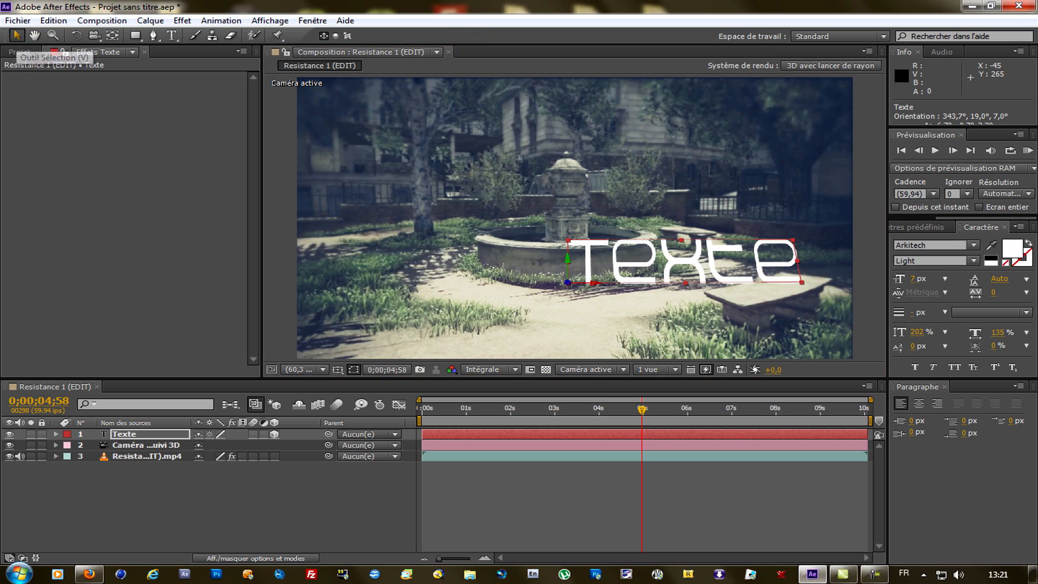
Move the Texte layer sideways in front of the fountain, to a position of about 658,5, 511,7, -17,0.
left_click(875, 574)
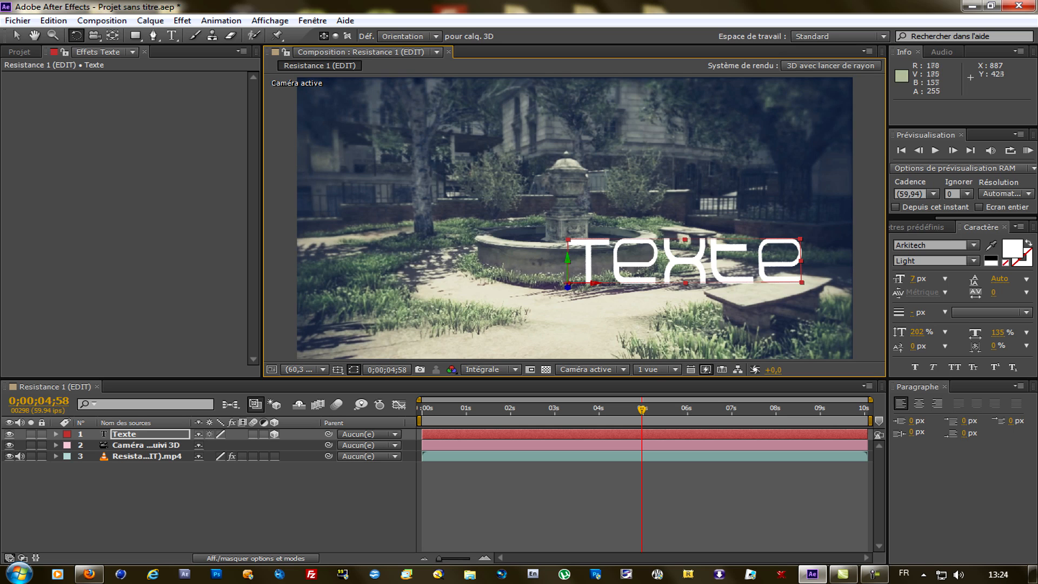
key("v")
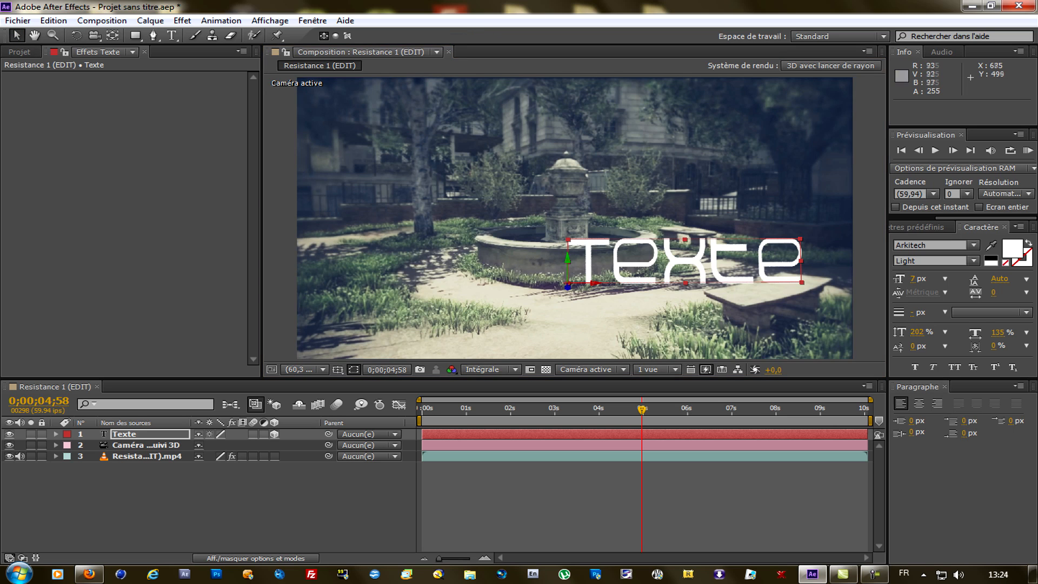
left_click_drag(593, 282, 495, 274)
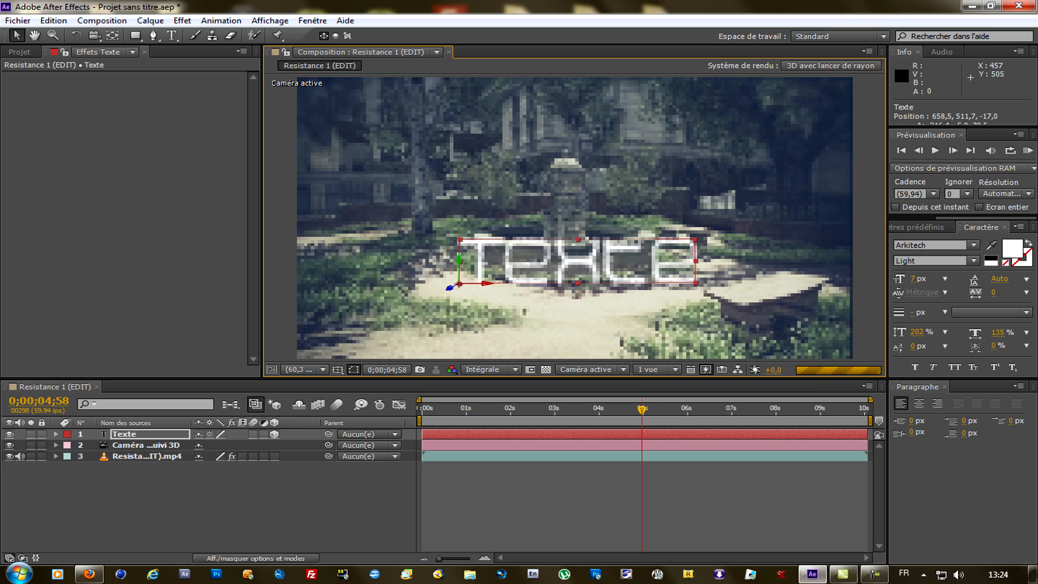
Set the extrusion depth in the Texte layer's geometry options to 6,0 and collapse the layer's properties.
left_click(55, 434)
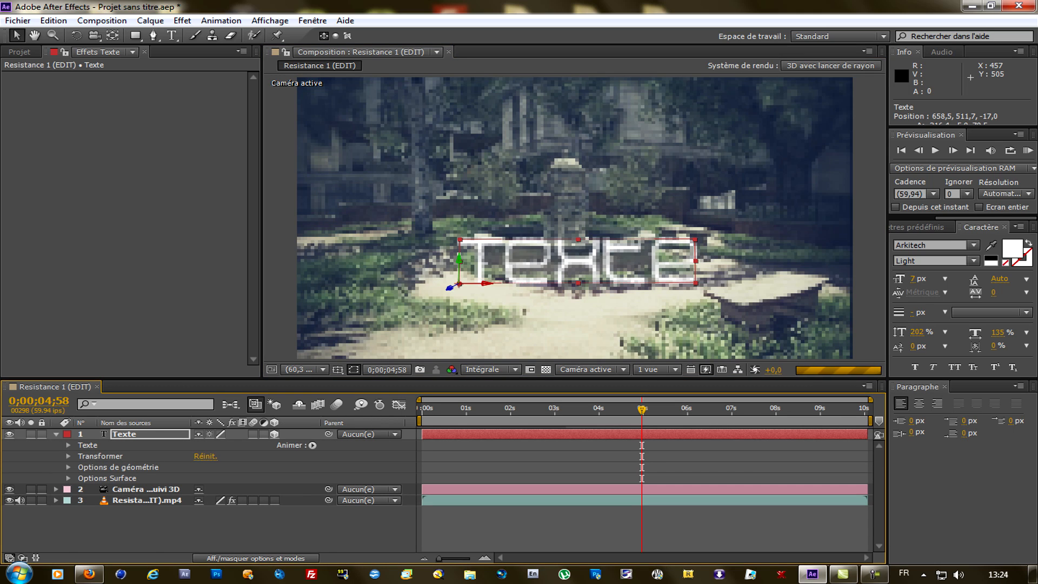
left_click(68, 467)
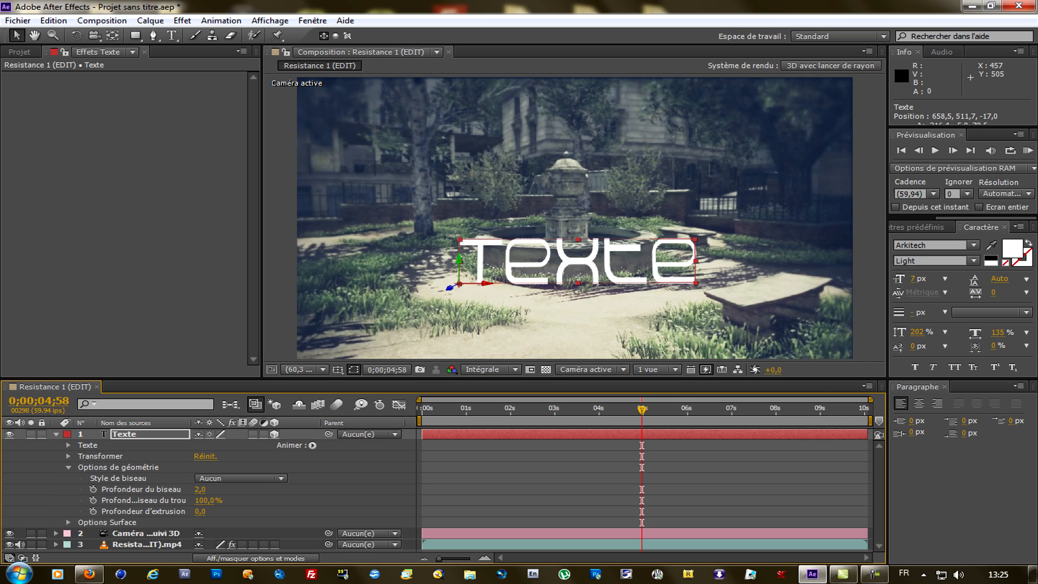
left_click_drag(200, 512, 203, 511)
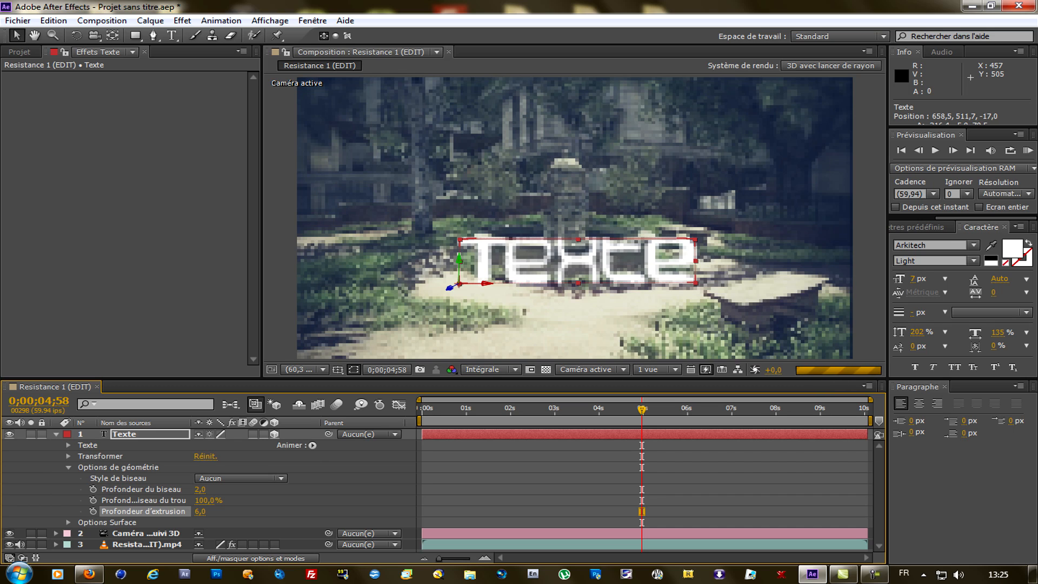
left_click(56, 434)
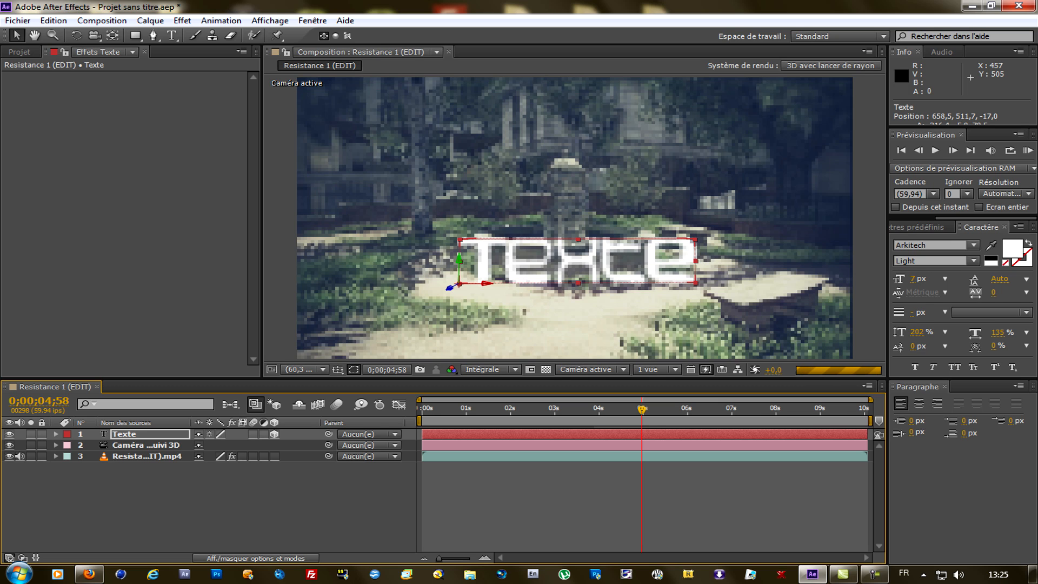
Preview how the tracked text follows the clip, moving the current time to 0;00;08;58.
mouse_move(843, 574)
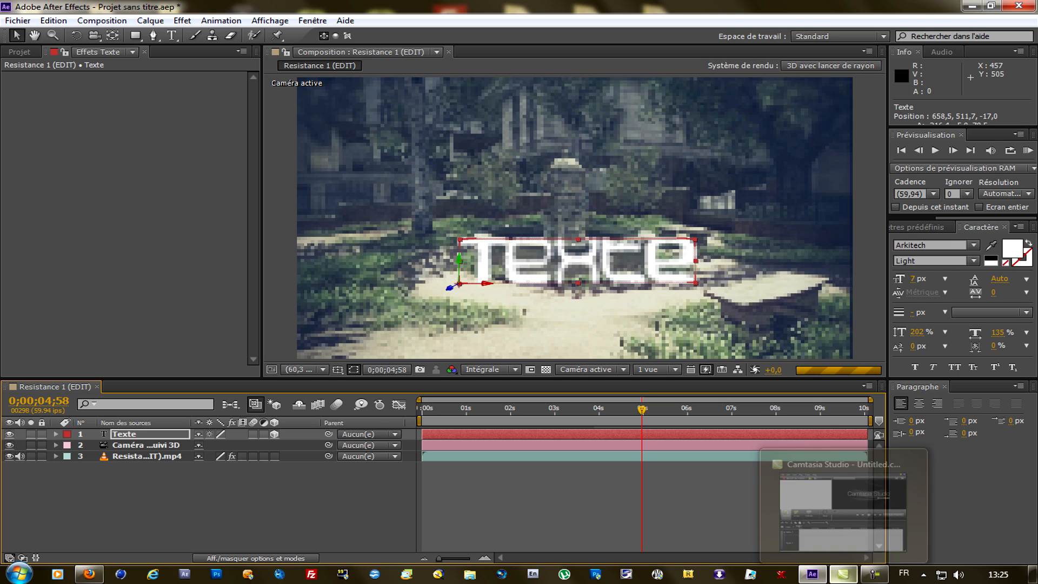
mouse_move(843, 508)
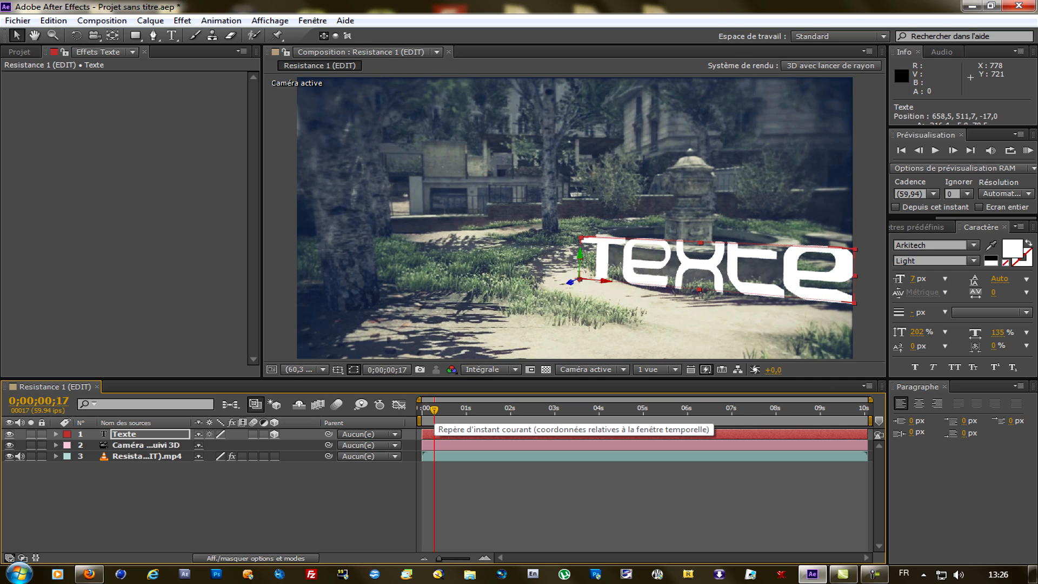
key("space")
left_click_drag(477, 409, 819, 410)
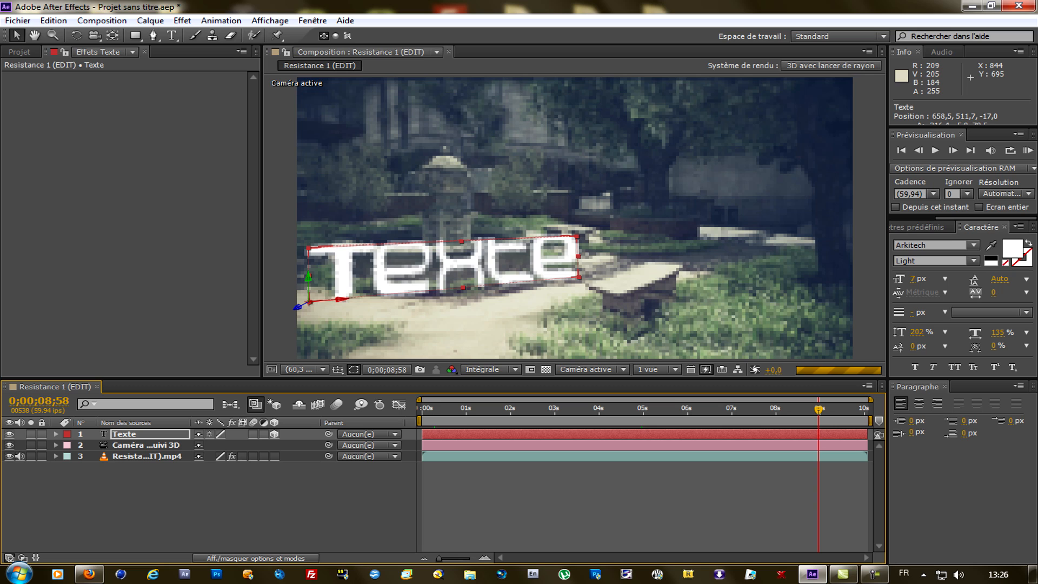
Search the effects and presets for "cc ramp", and clear the search.
key("Return")
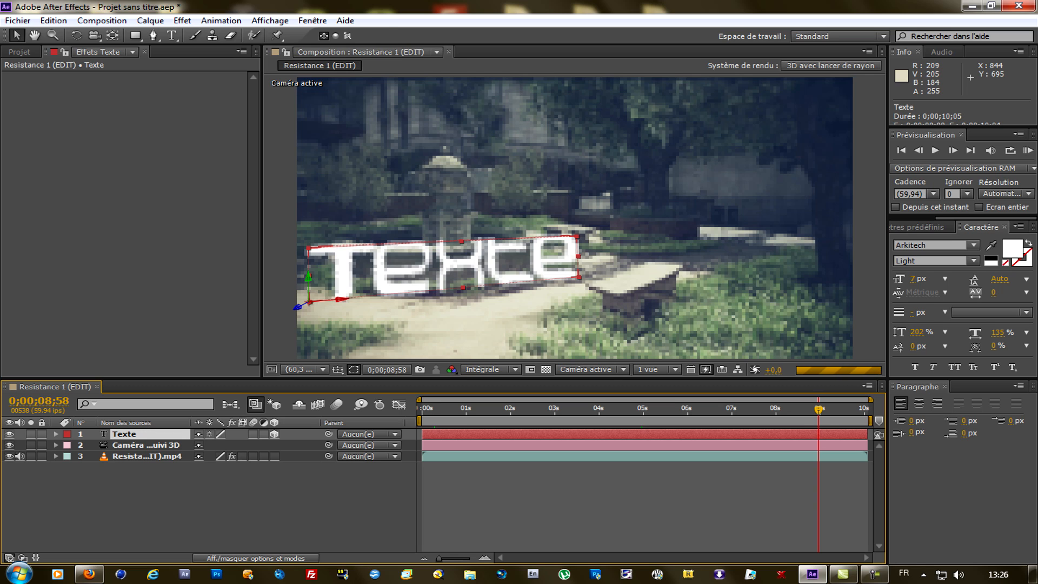
left_click(182, 21)
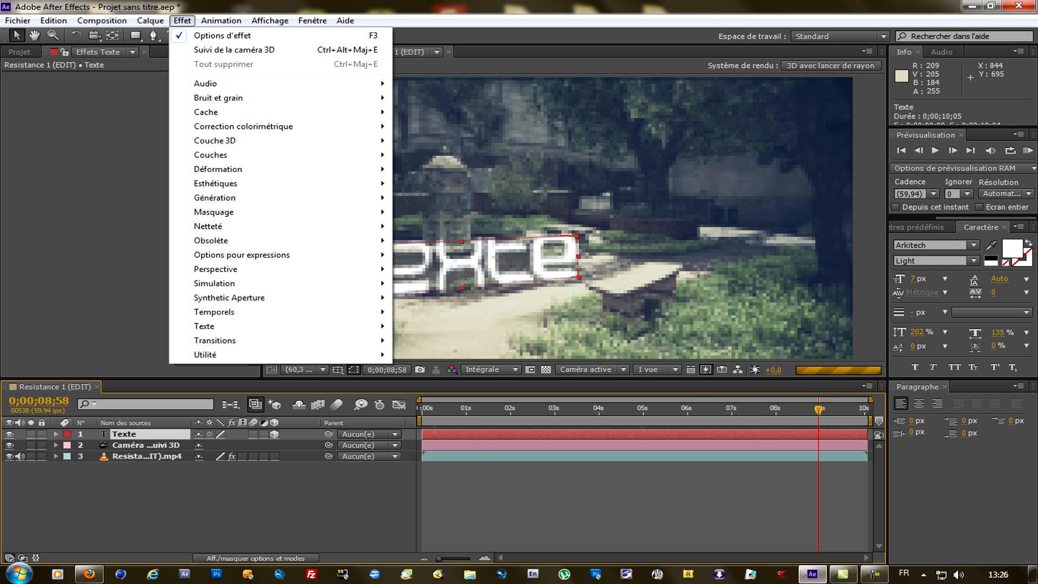
left_click(919, 227)
left_click(962, 241)
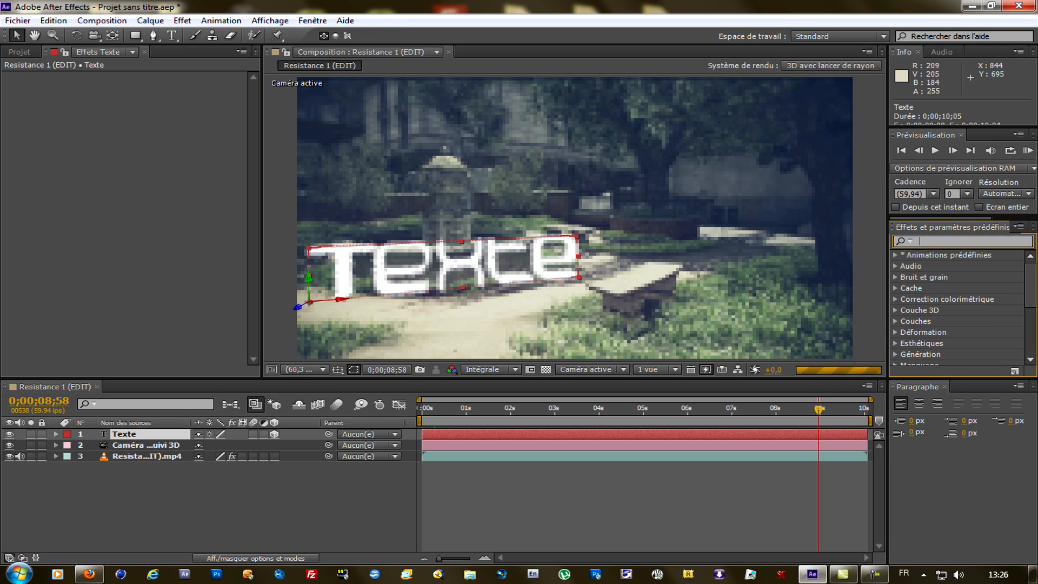
type("cc ramp")
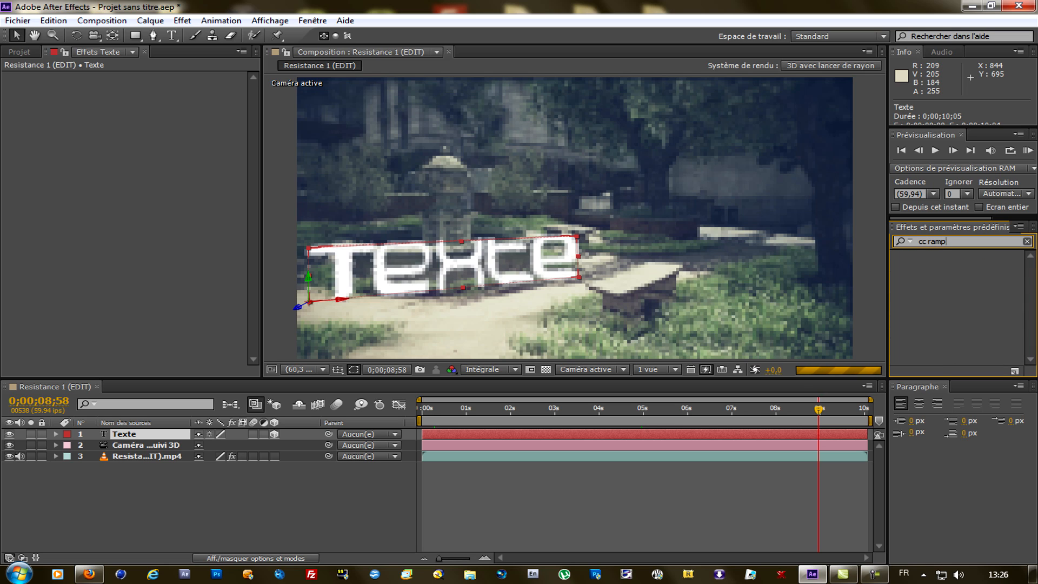
left_click(903, 242)
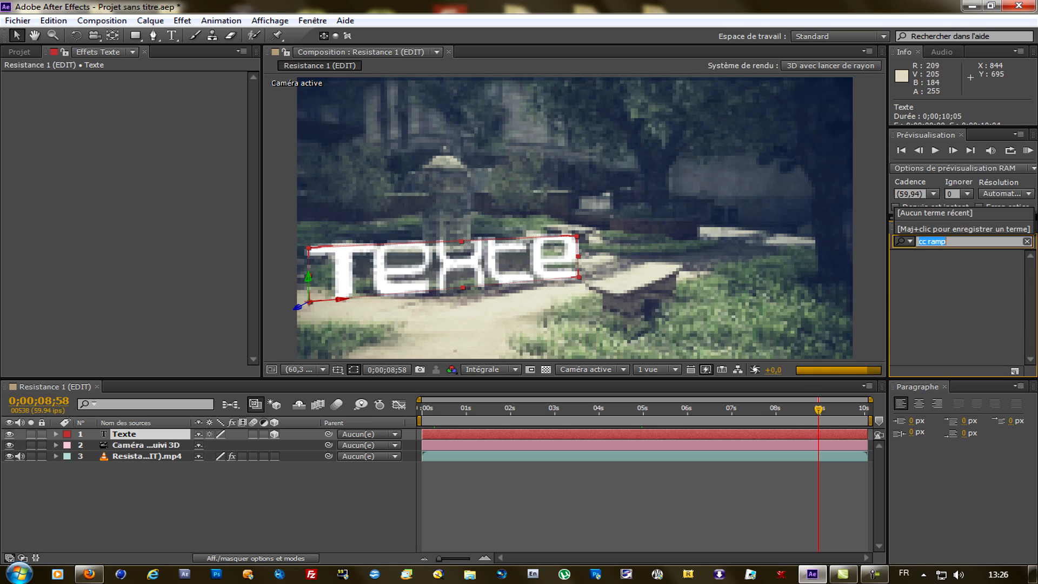
key("Escape")
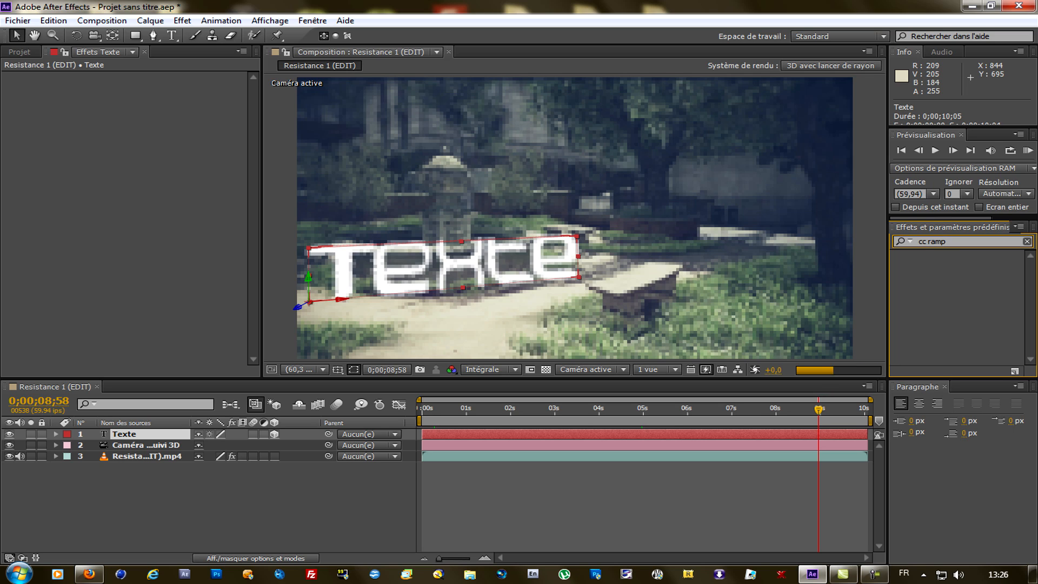
left_click(931, 242)
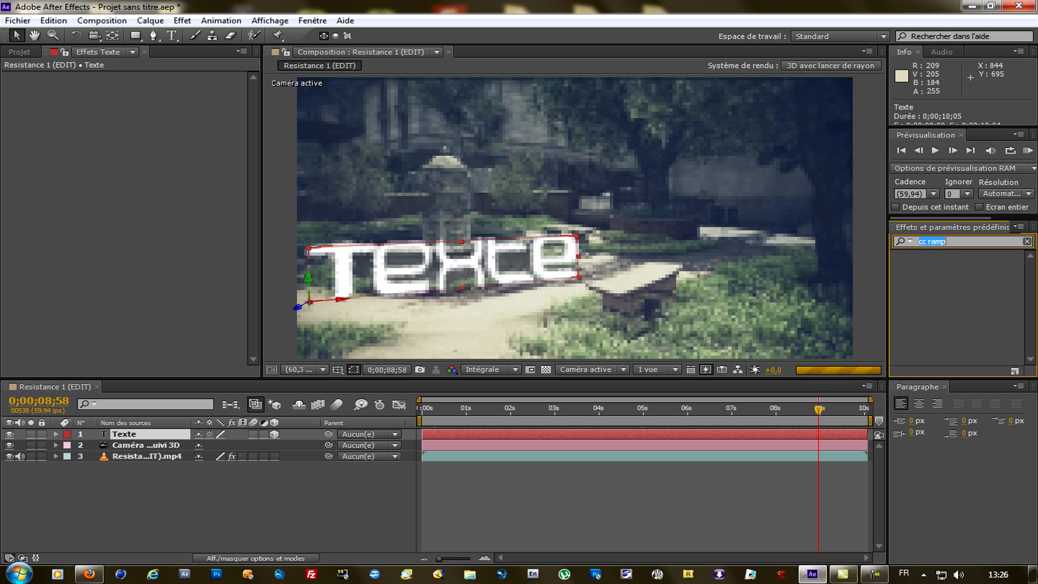
key("BackSpace")
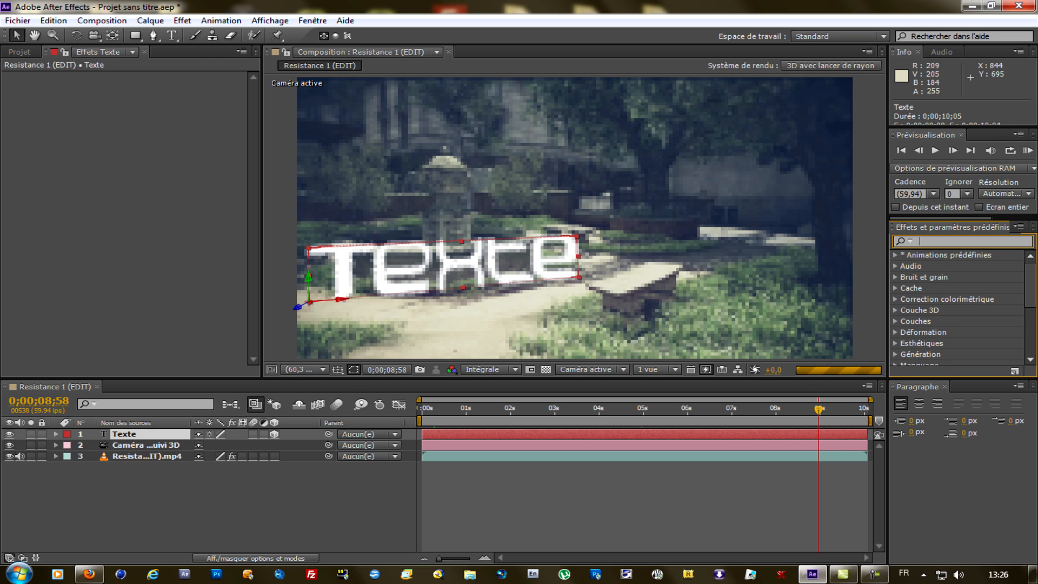
Look through the effect categories available for the Texte layer, including the Esthétiques effects, without applying any.
left_click(182, 20)
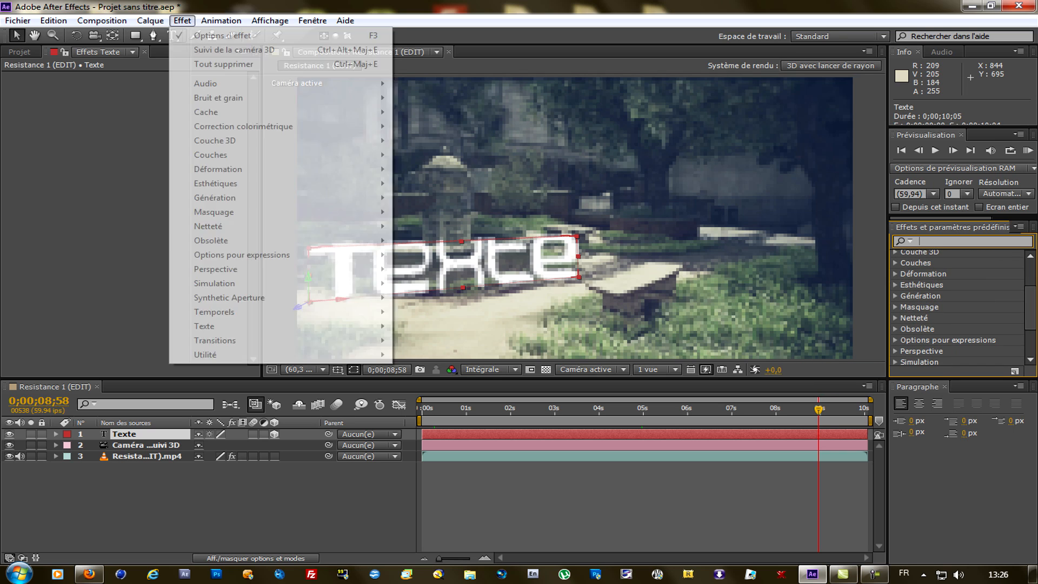
left_click(124, 434)
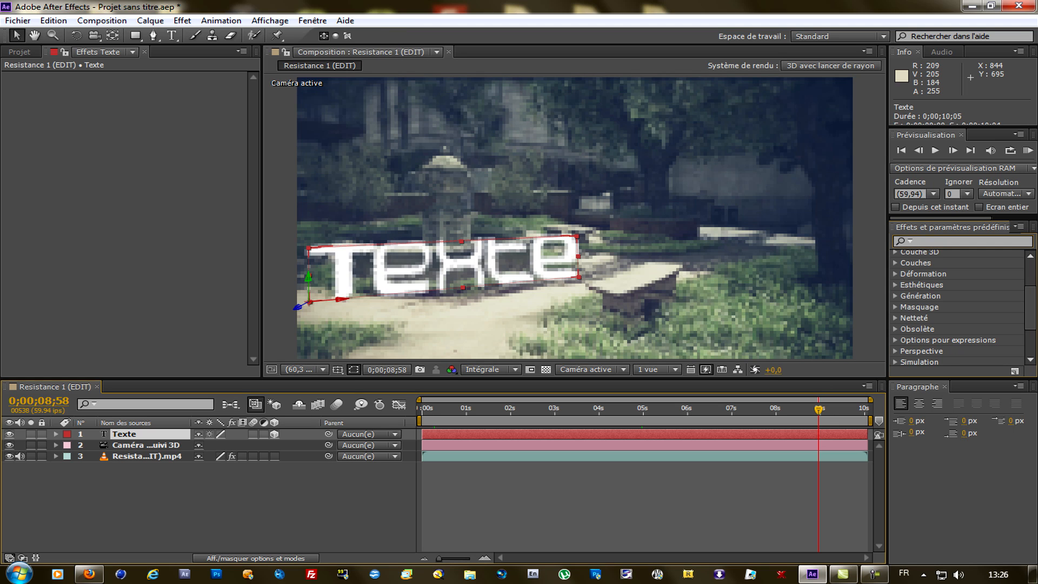
left_click(183, 20)
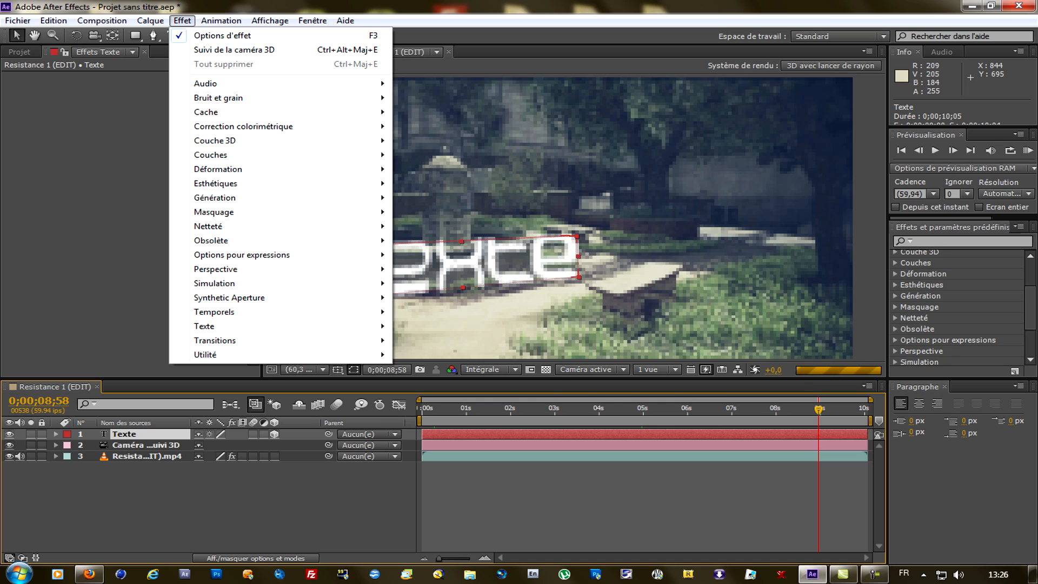
mouse_move(216, 183)
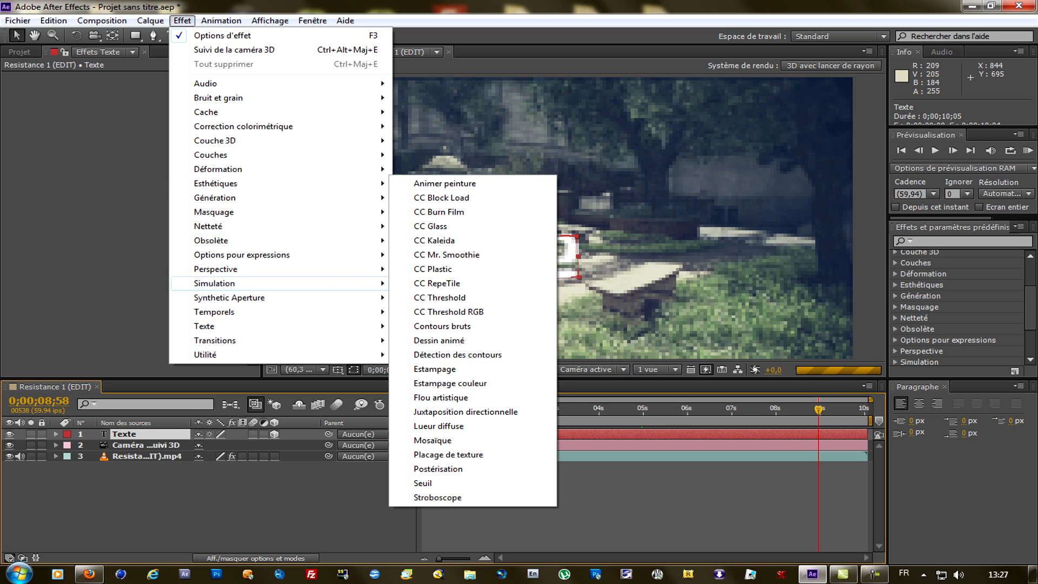
key("Escape")
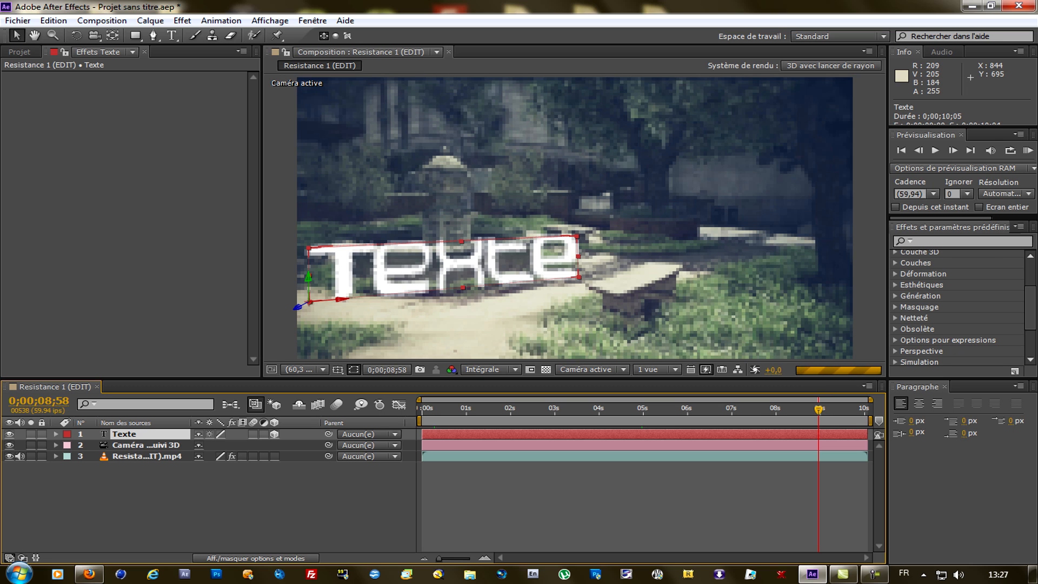
Show the Suivi de la caméra 3D track points on the video layer and check the creation commands for one and three ground points.
left_click(147, 456)
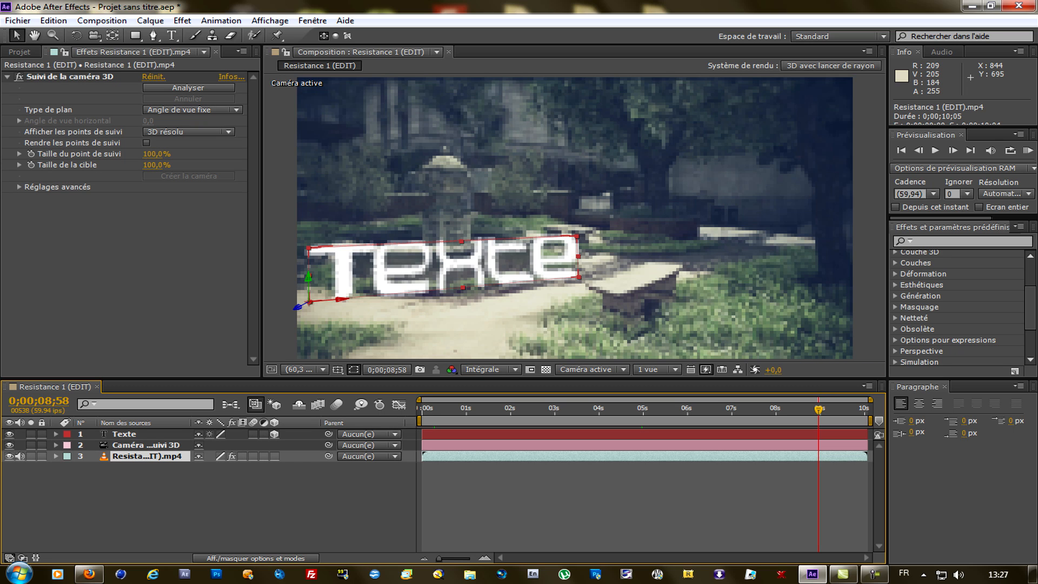
left_click(71, 77)
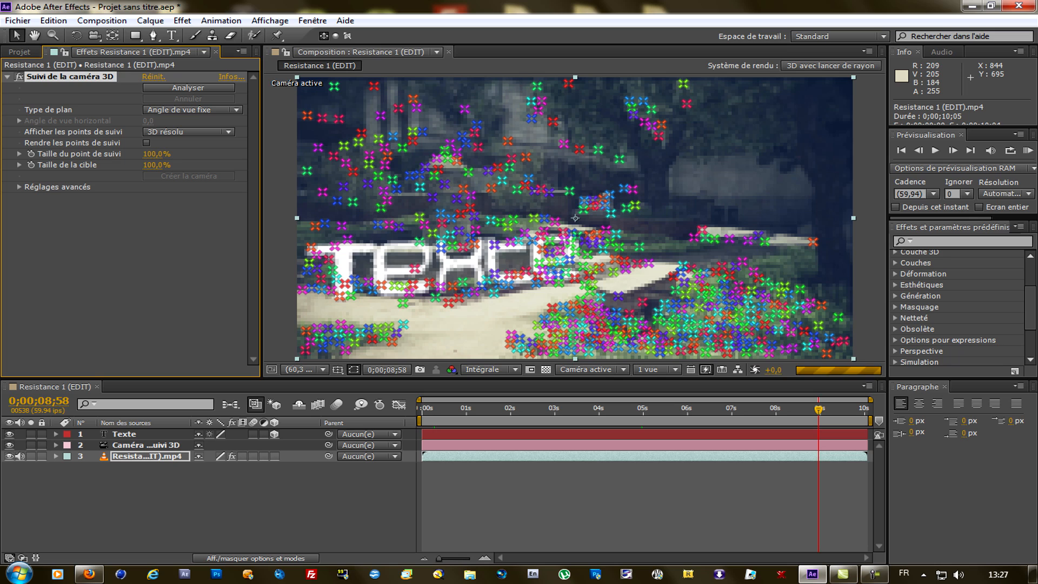
right_click(474, 292)
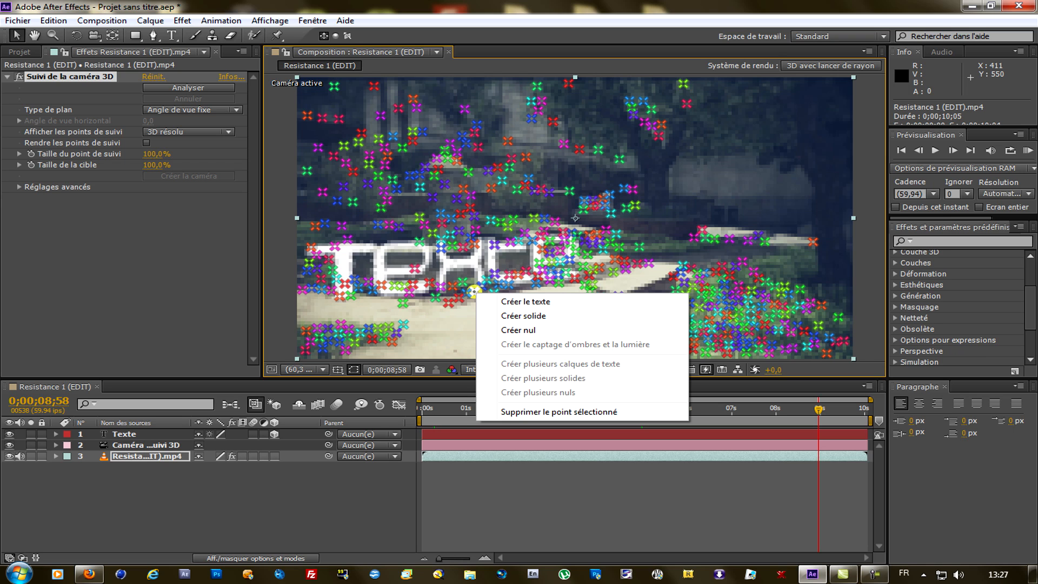
left_click(470, 293)
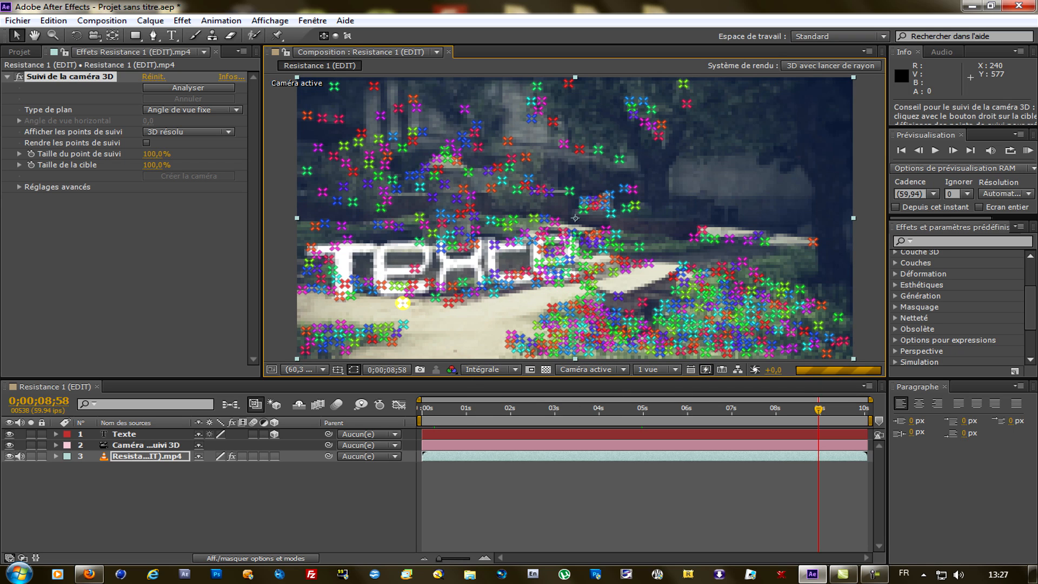
left_click(493, 293, "shift")
left_click(559, 284, "shift")
right_click(492, 295)
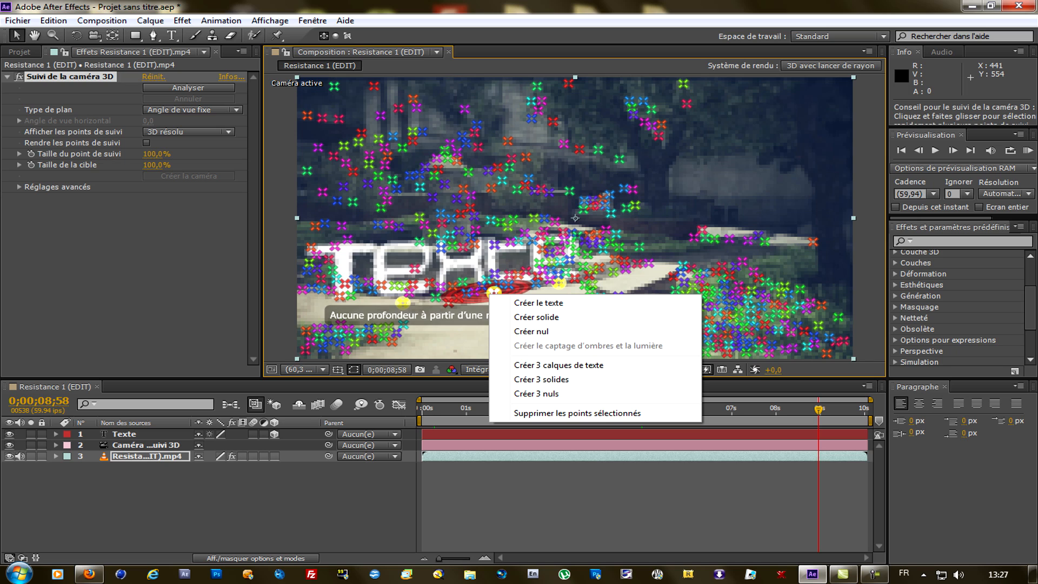
Extend the track point selection to four points around the fountain and check the creation commands offered for them.
left_click(489, 293)
left_click(323, 192, "shift")
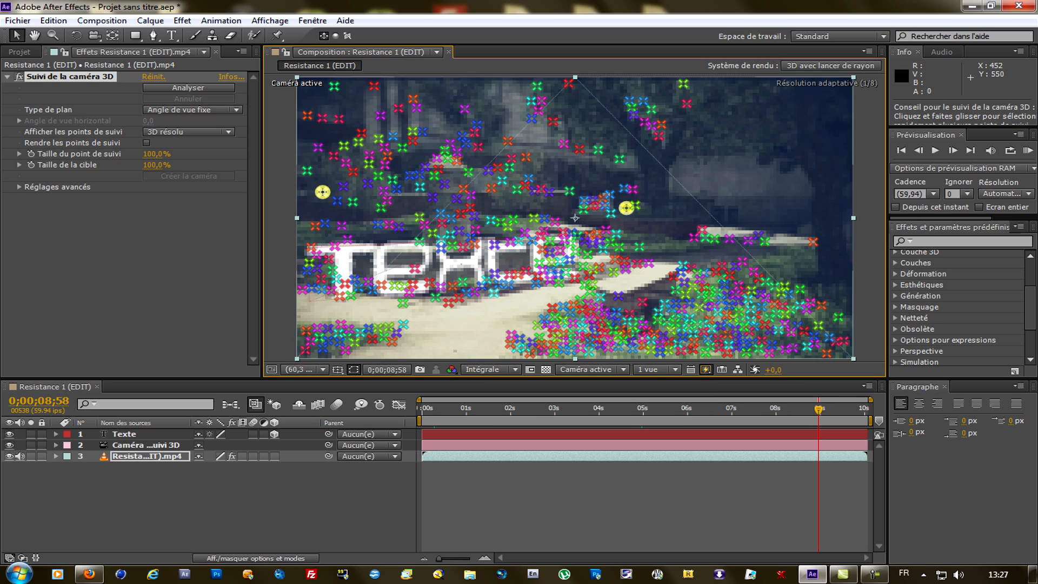
right_click(498, 248)
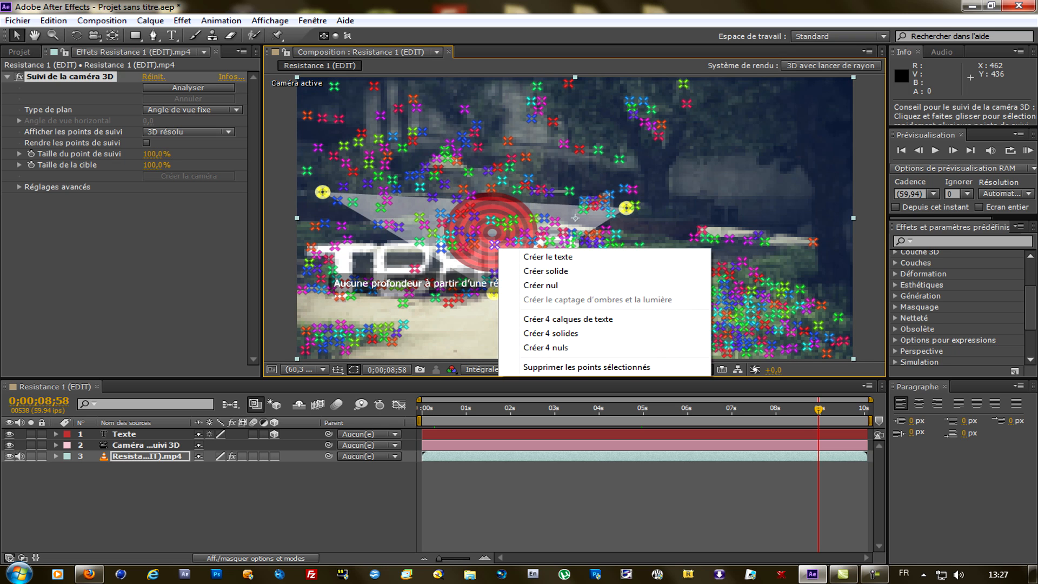
left_click(548, 257)
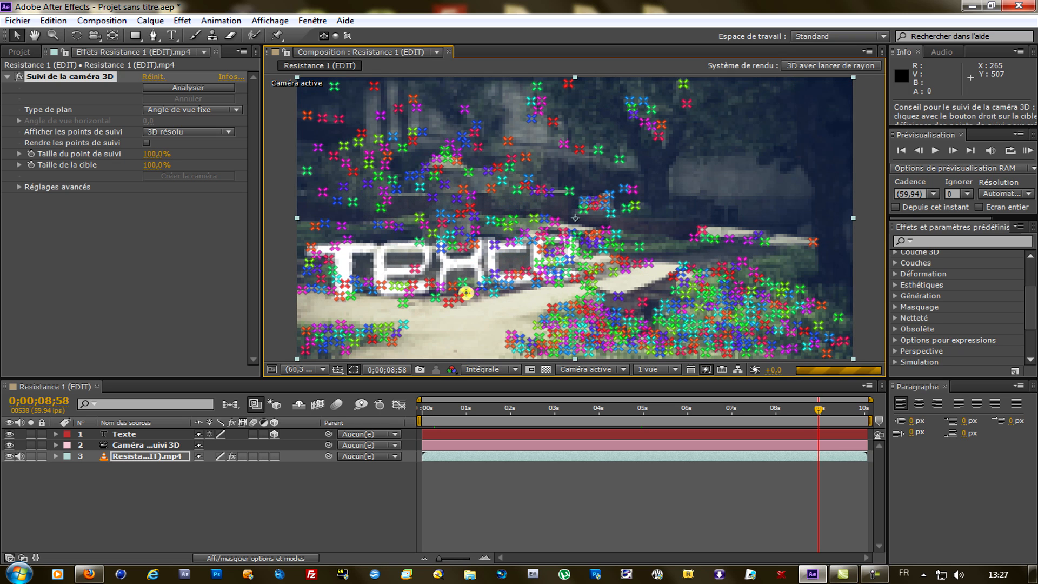
Redisplay the camera track points and examine the creation commands for a single point and for three ground points below the text.
left_click(146, 456)
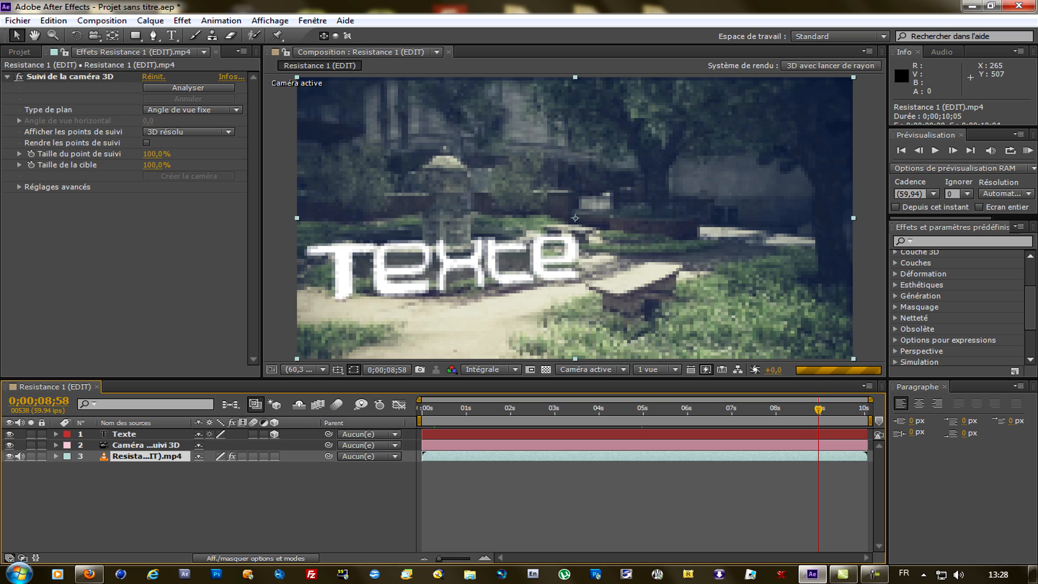
left_click(69, 77)
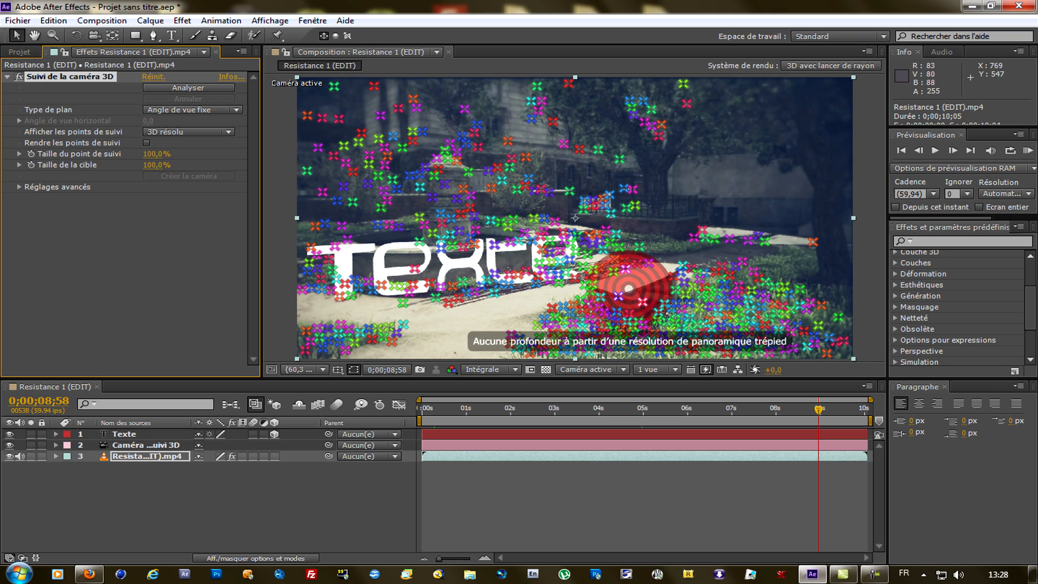
right_click(629, 289)
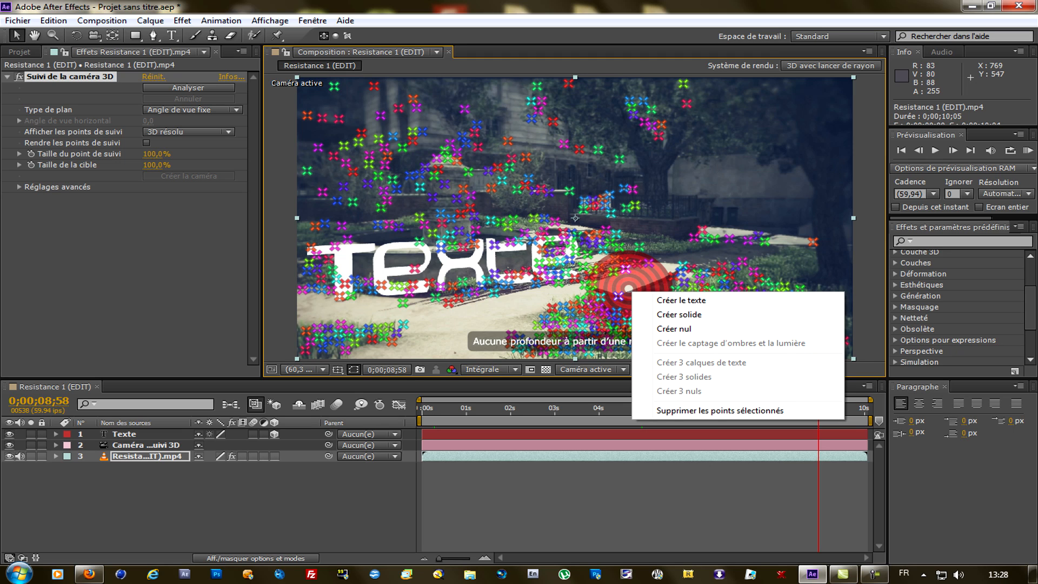
right_click(462, 282)
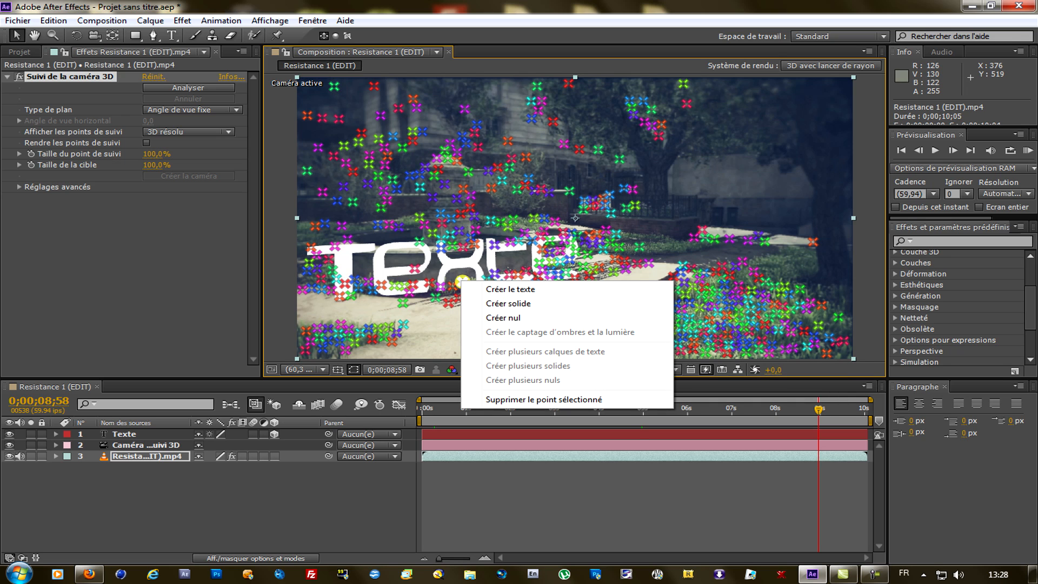
left_click(419, 311)
right_click(421, 312)
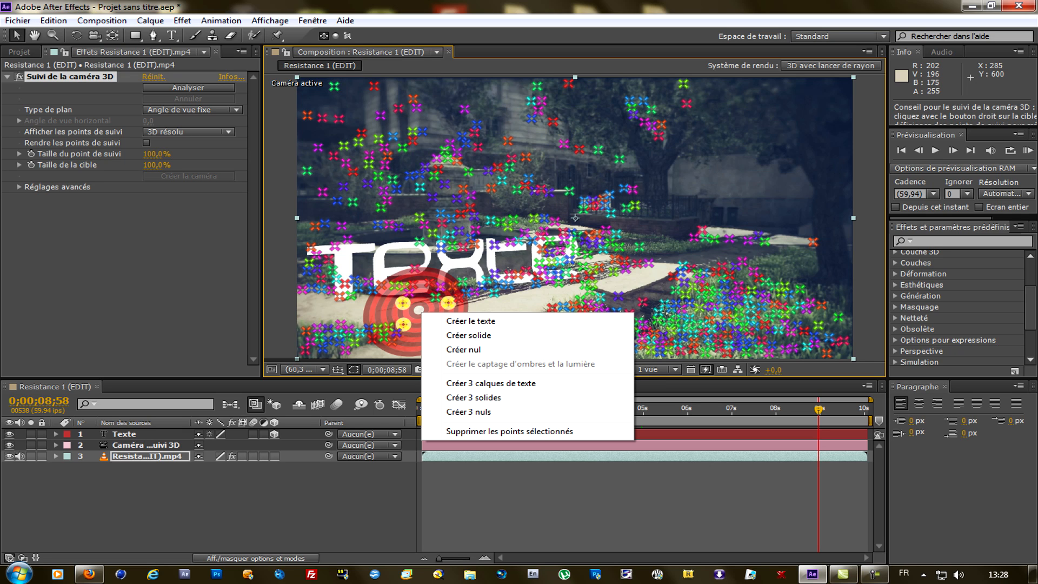
left_click(162, 265)
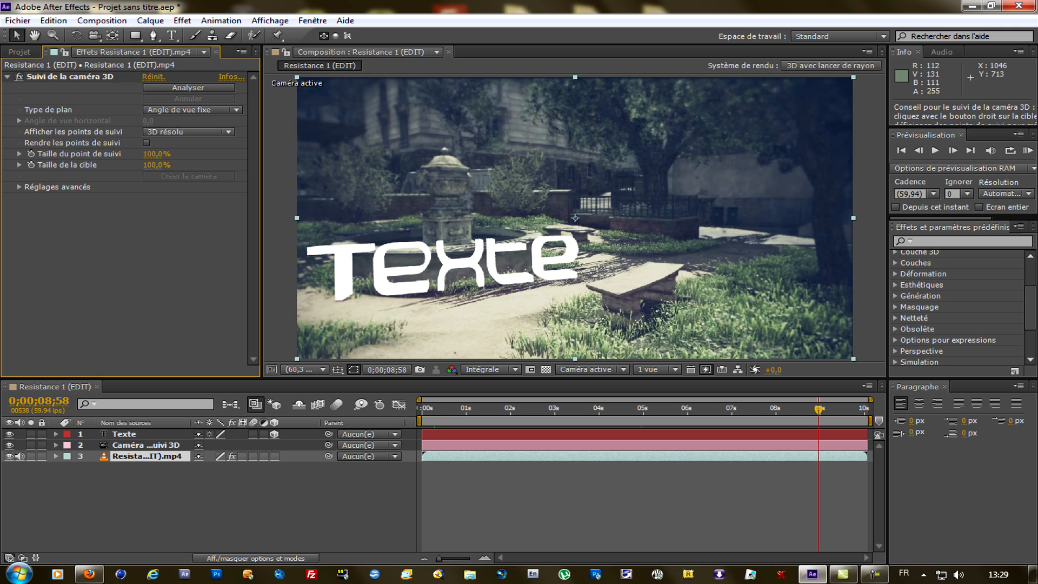
mouse_move(874, 573)
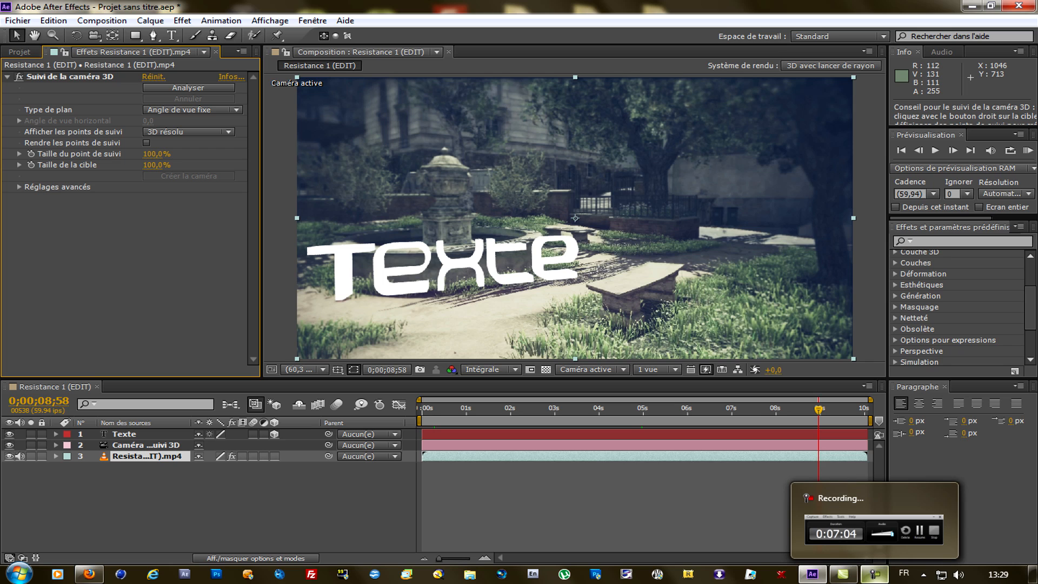
left_click(874, 574)
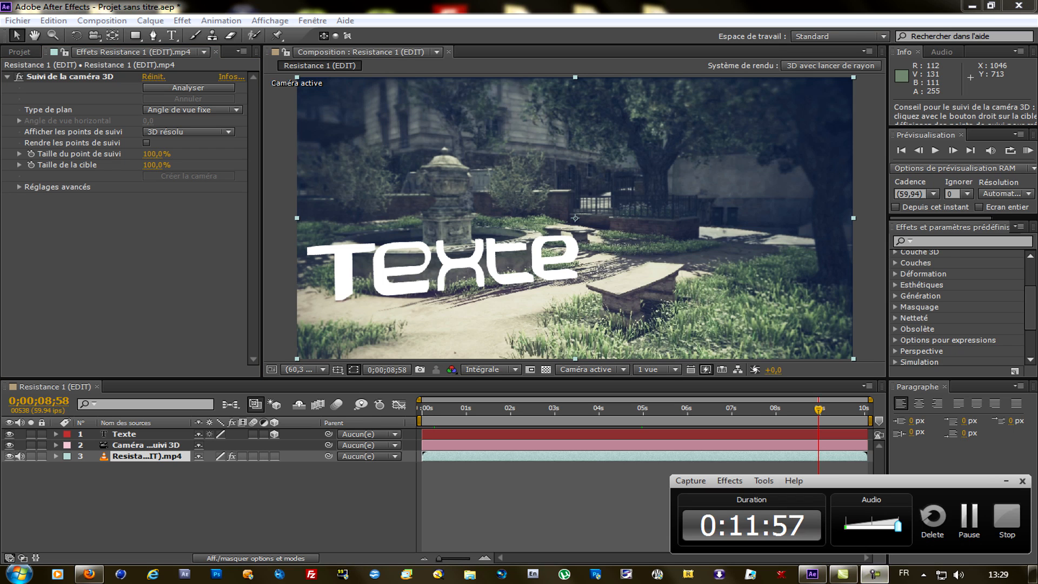